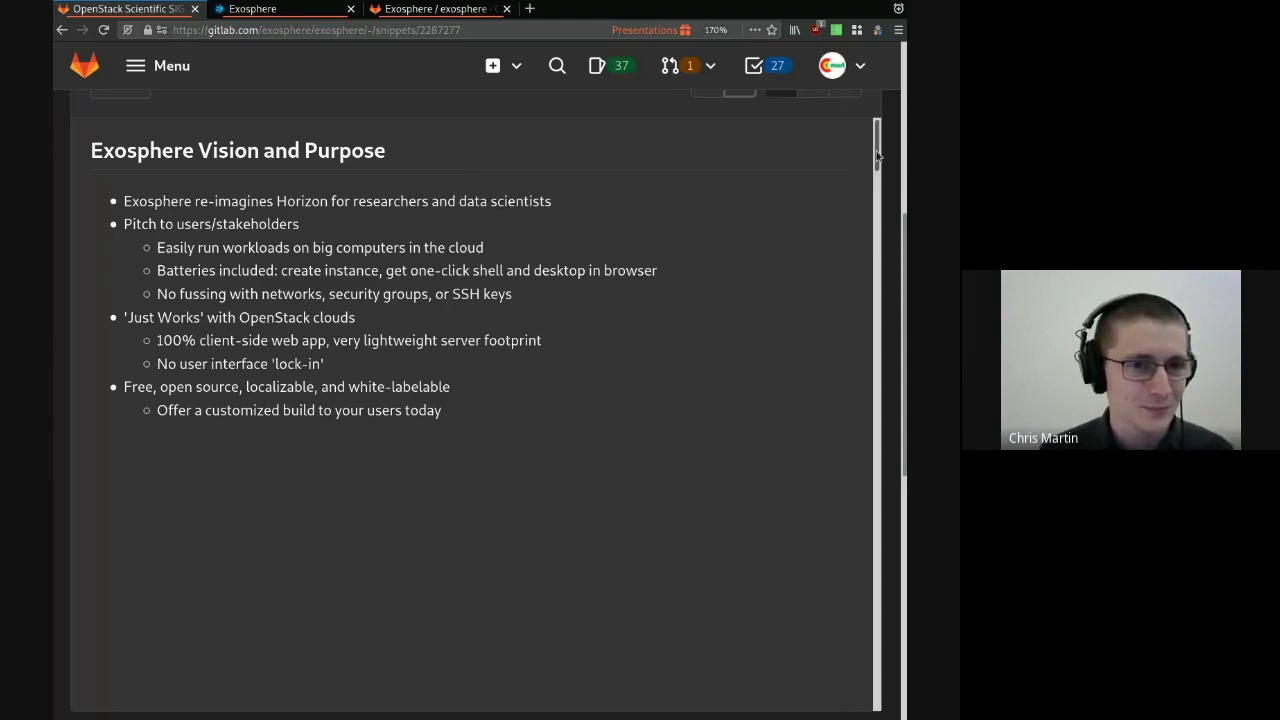
- Advance the presentation notes to the "demo: create an instance" slide and enlarge the page to 200%
drag(875, 156, 875, 208)
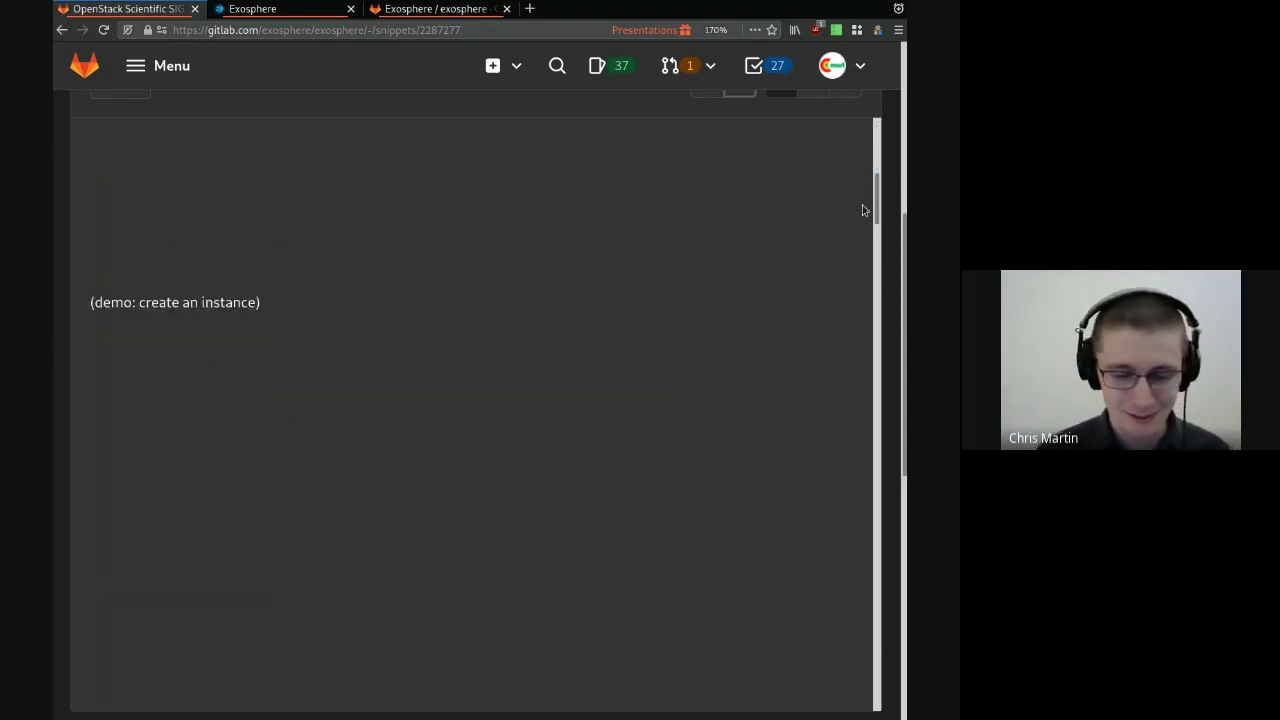
key(ctrl+plus)
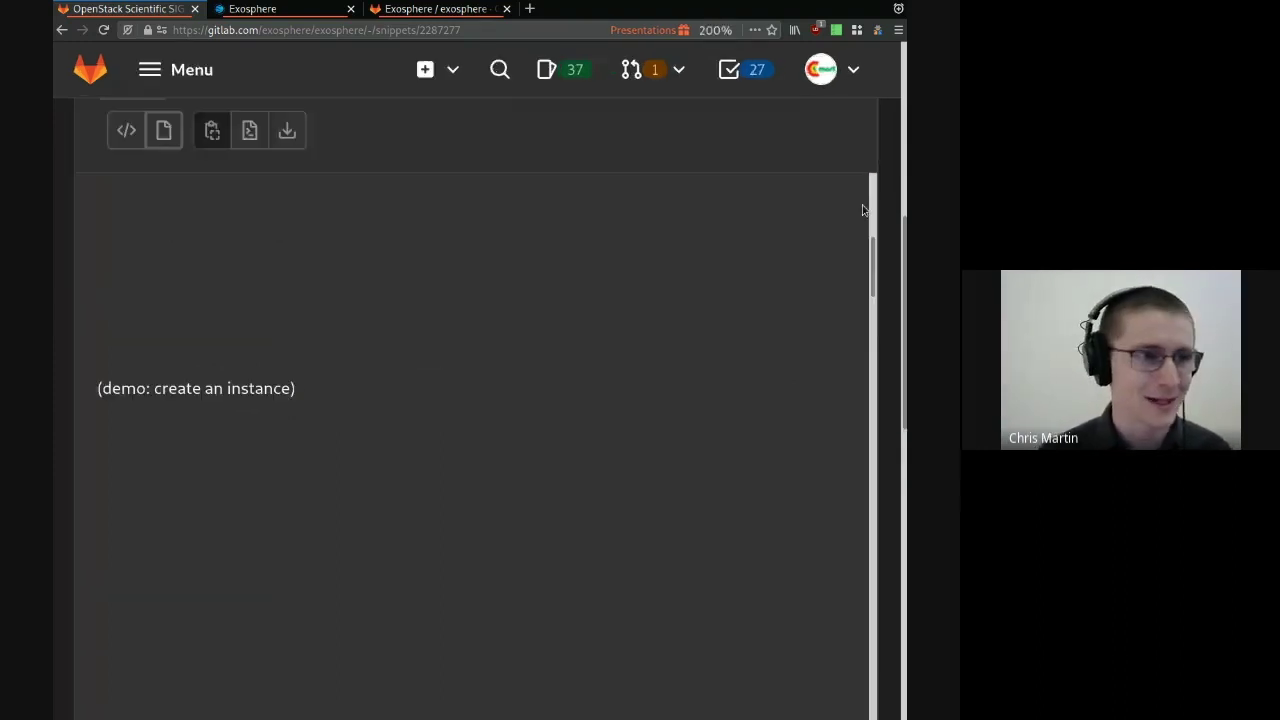
click(287, 10)
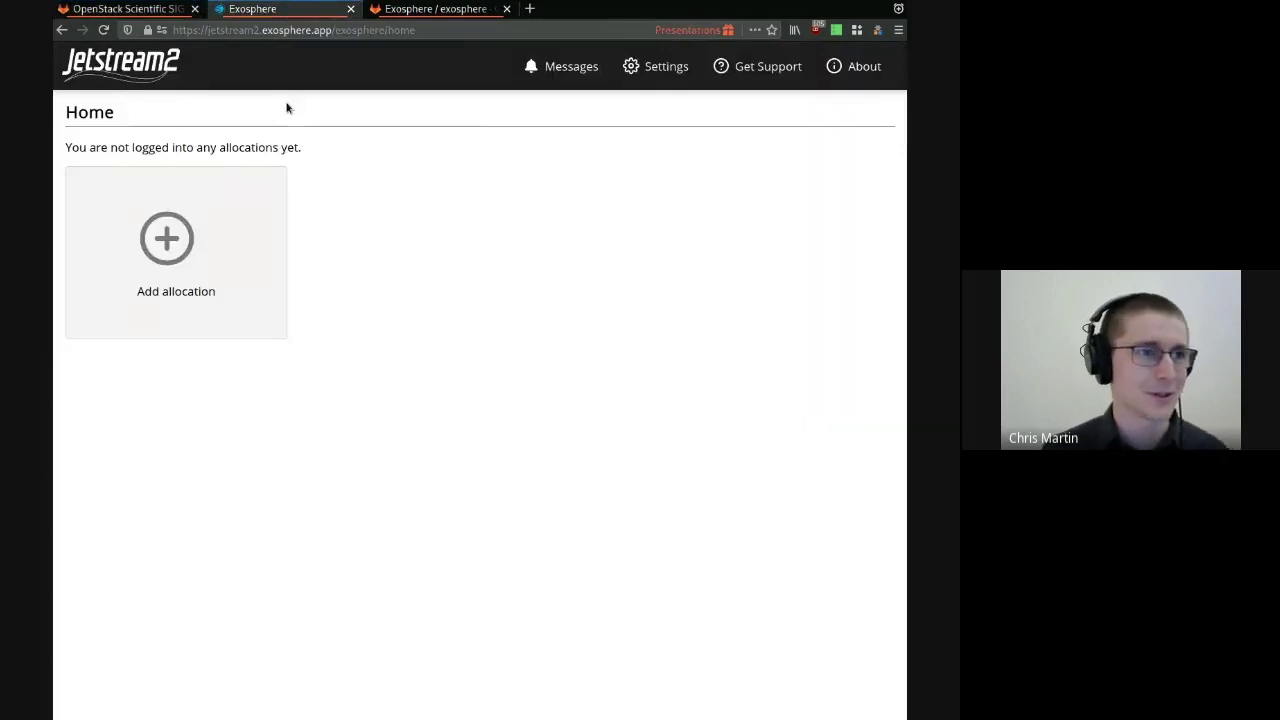
drag(335, 30, 249, 33)
triple_click(249, 33)
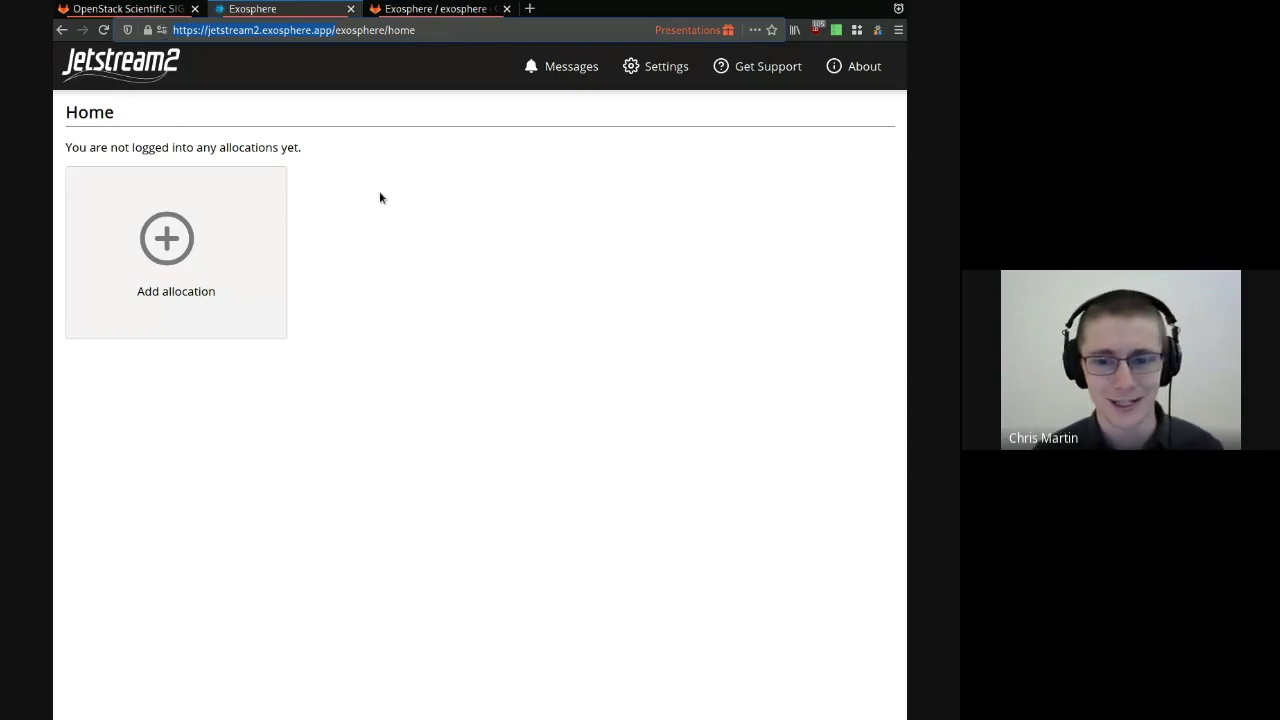
click(333, 26)
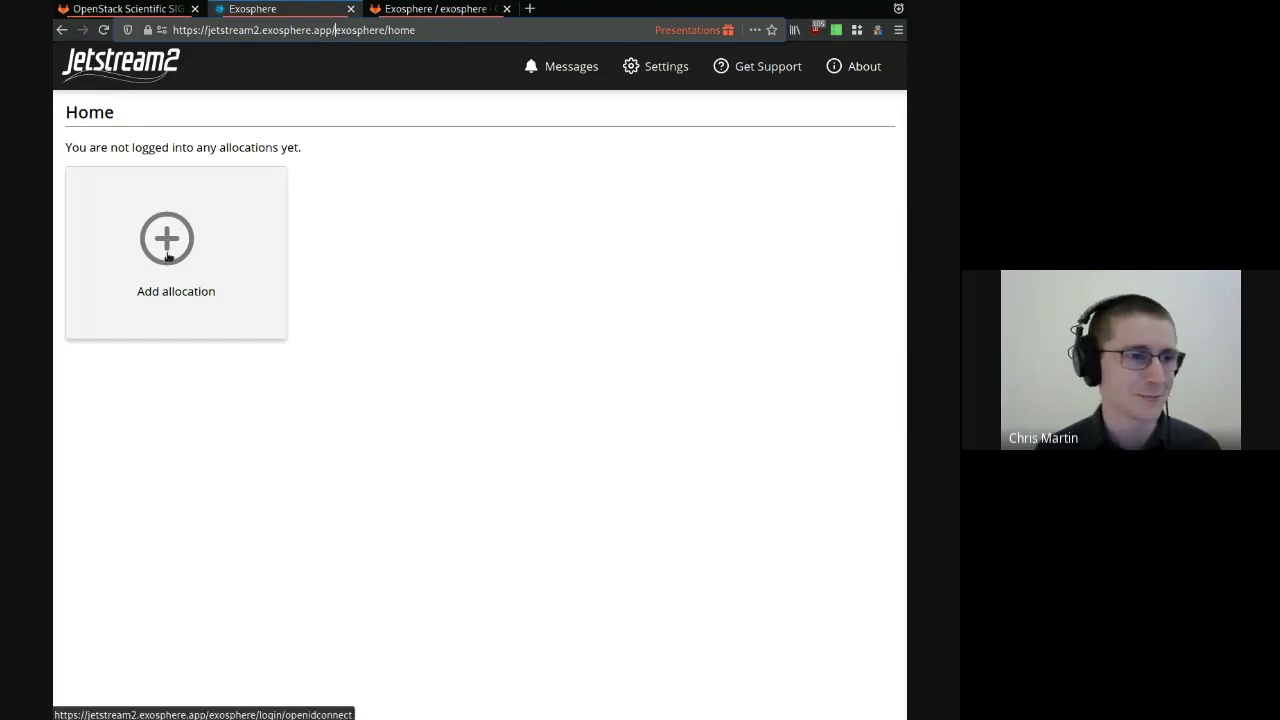
- Start adding an allocation, inspect the credential fields of the OpenStack account login form, and return to the login methods
click(178, 303)
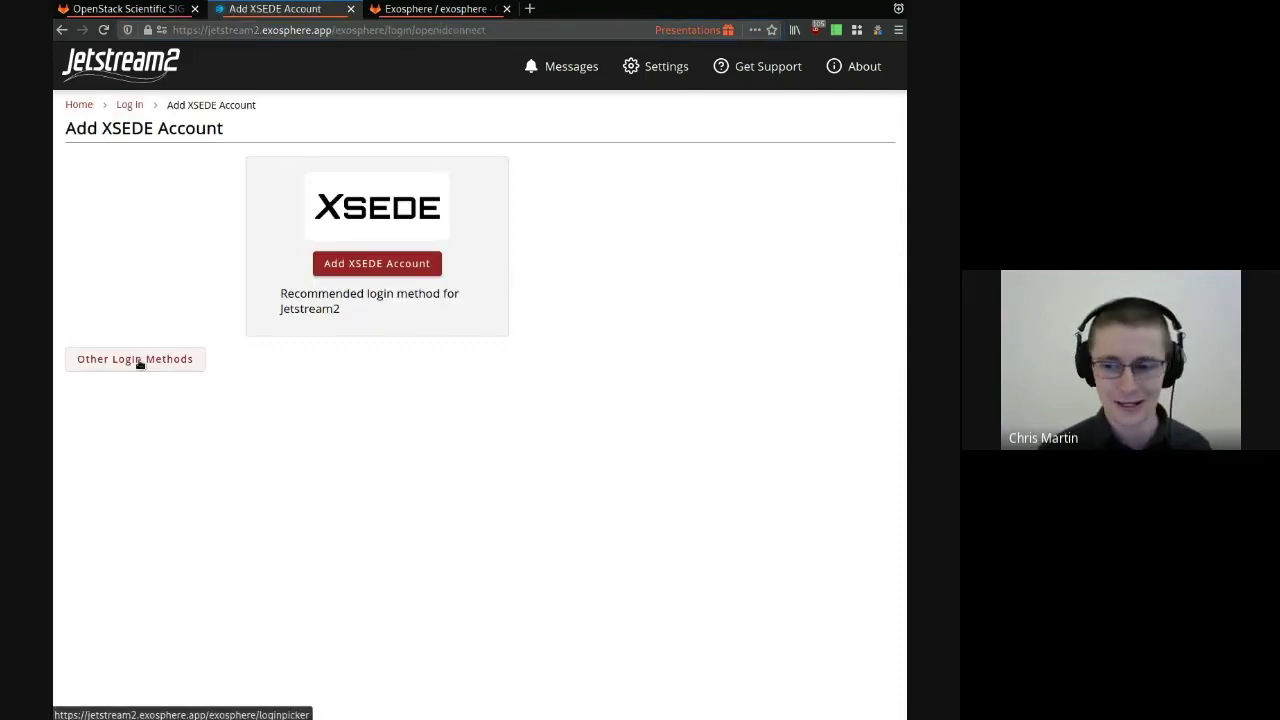
click(138, 362)
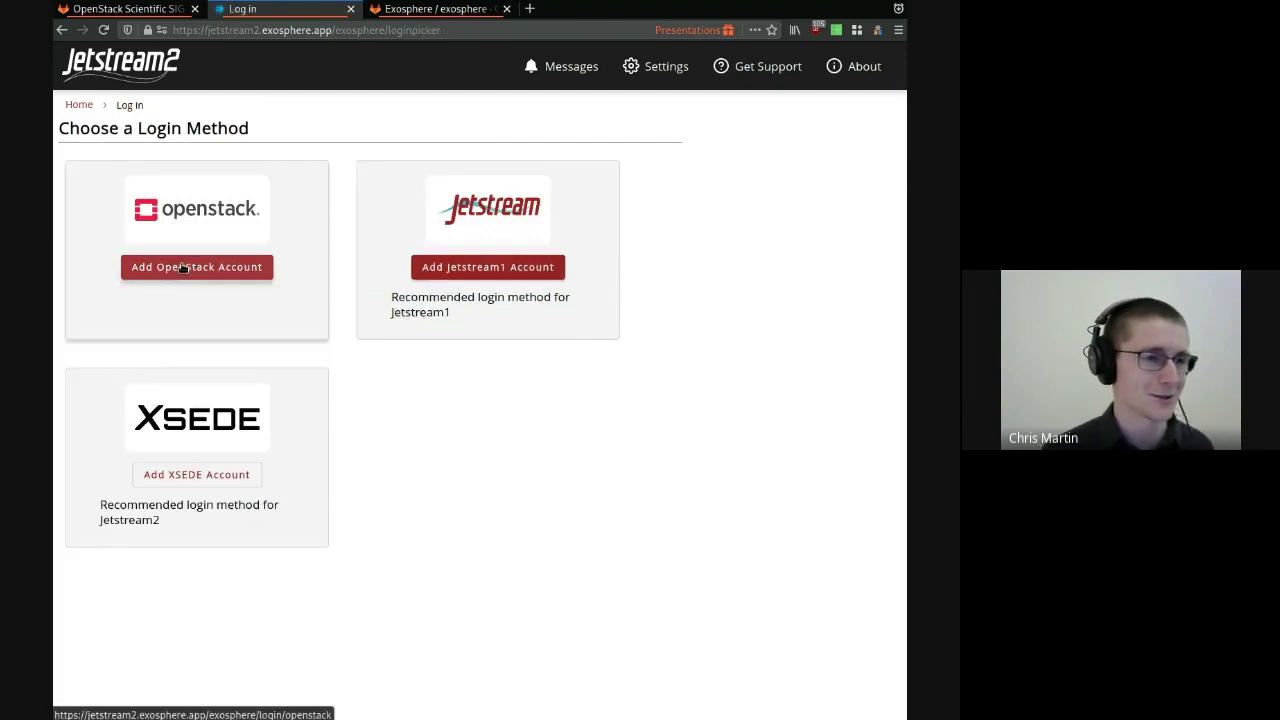
click(178, 272)
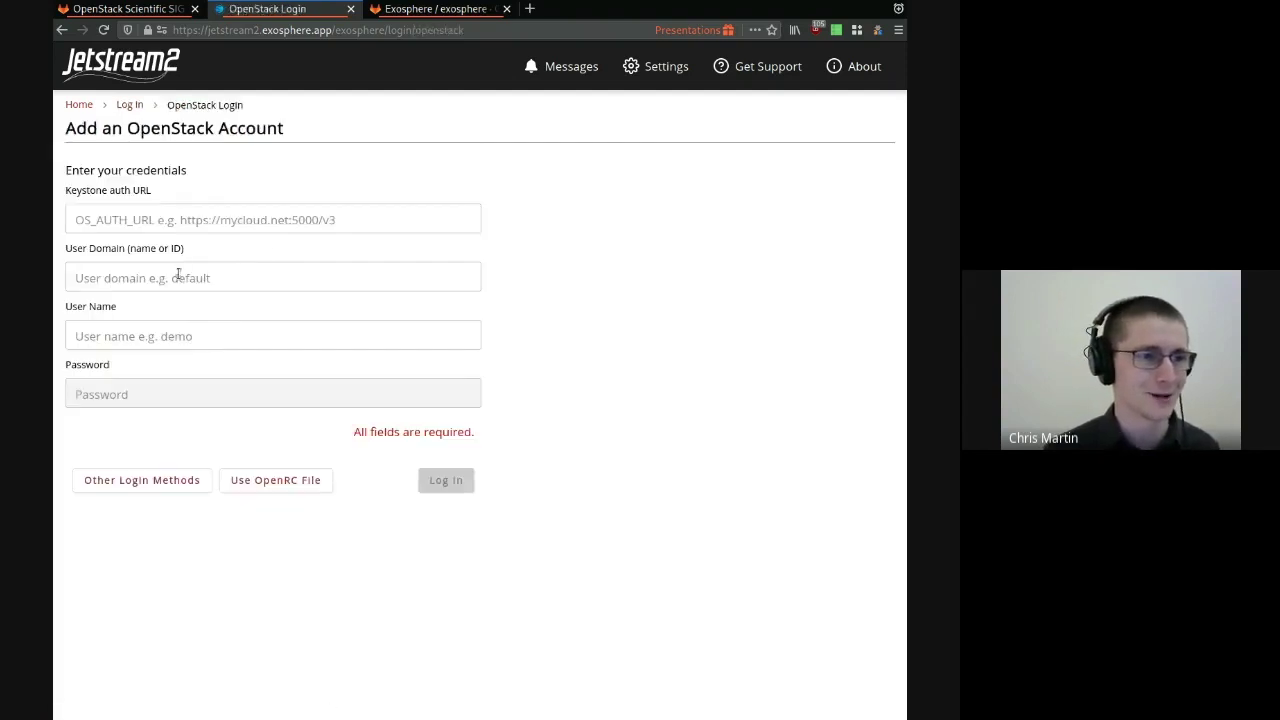
click(277, 219)
click(263, 273)
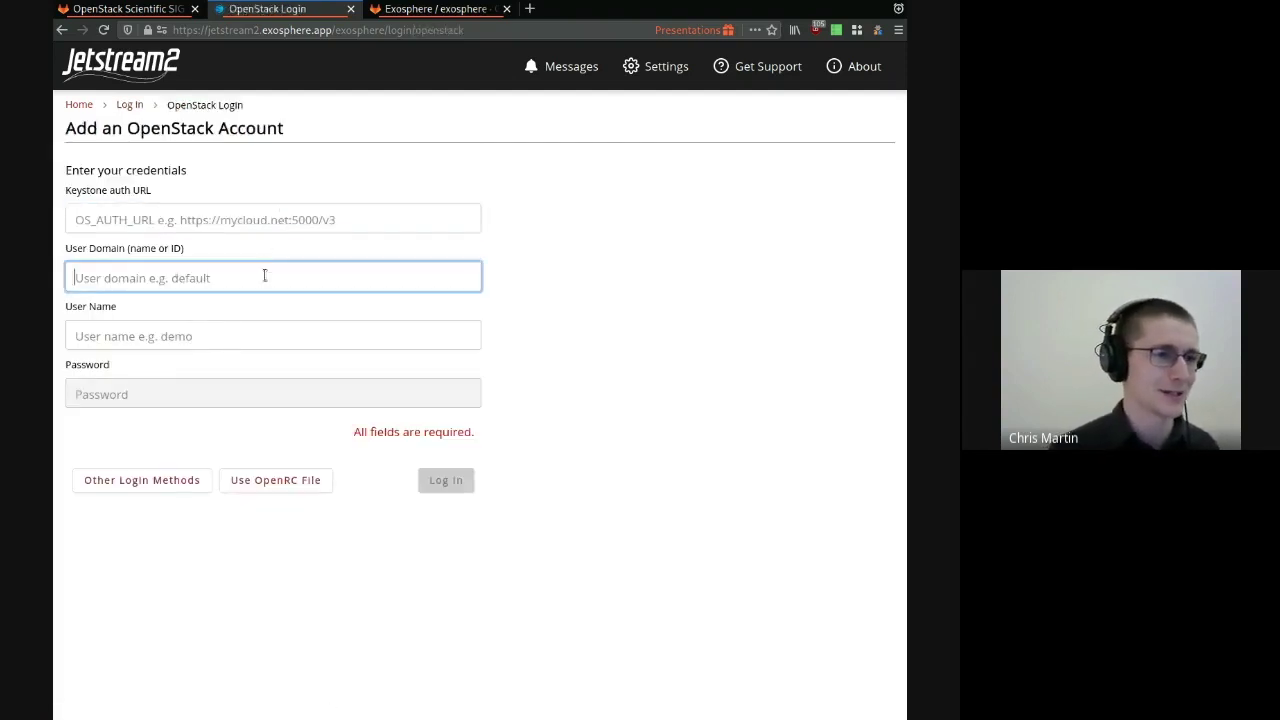
click(255, 335)
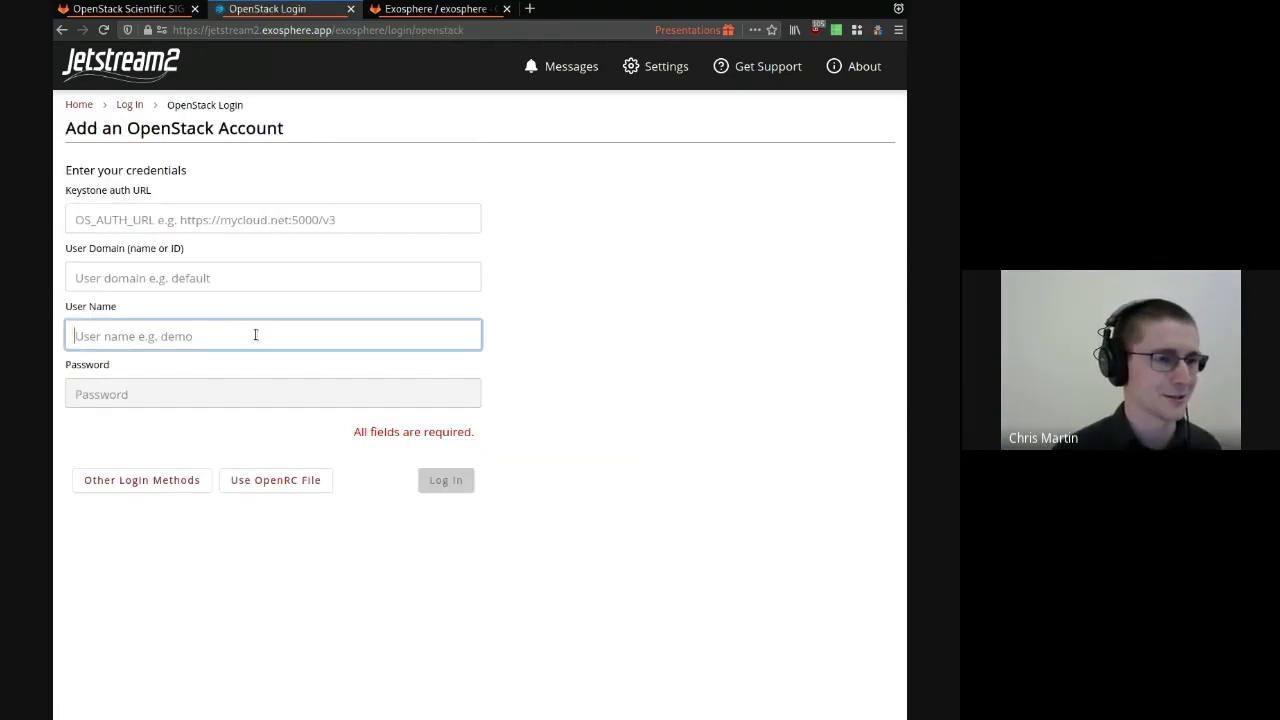
click(142, 480)
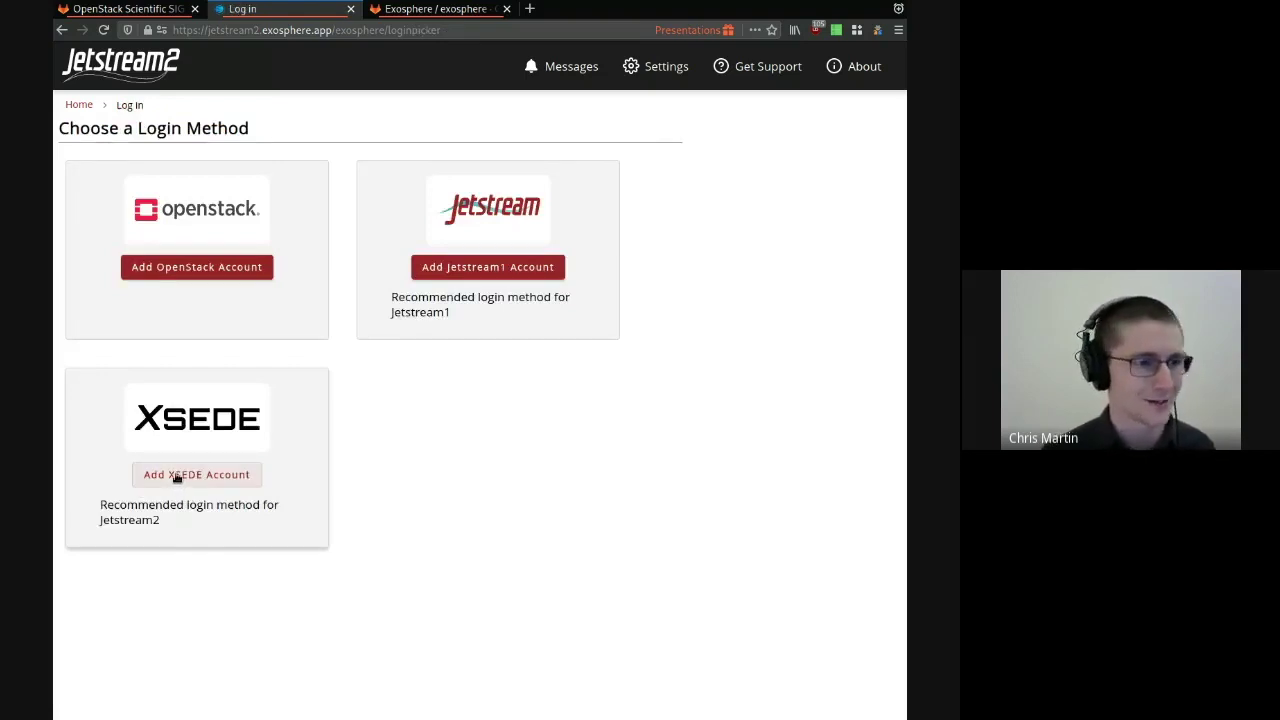
- Log in with the XSEDE account and add the Exosphere Development/Testing allocation
click(176, 476)
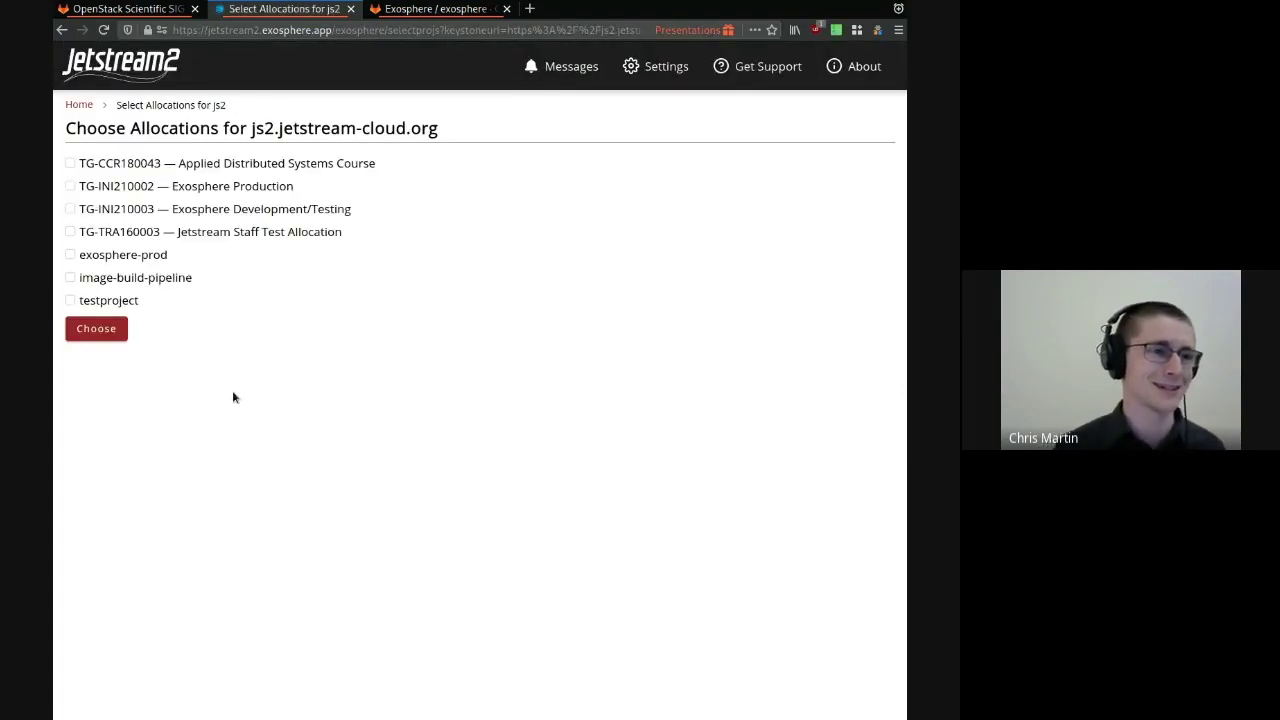
click(103, 209)
click(102, 328)
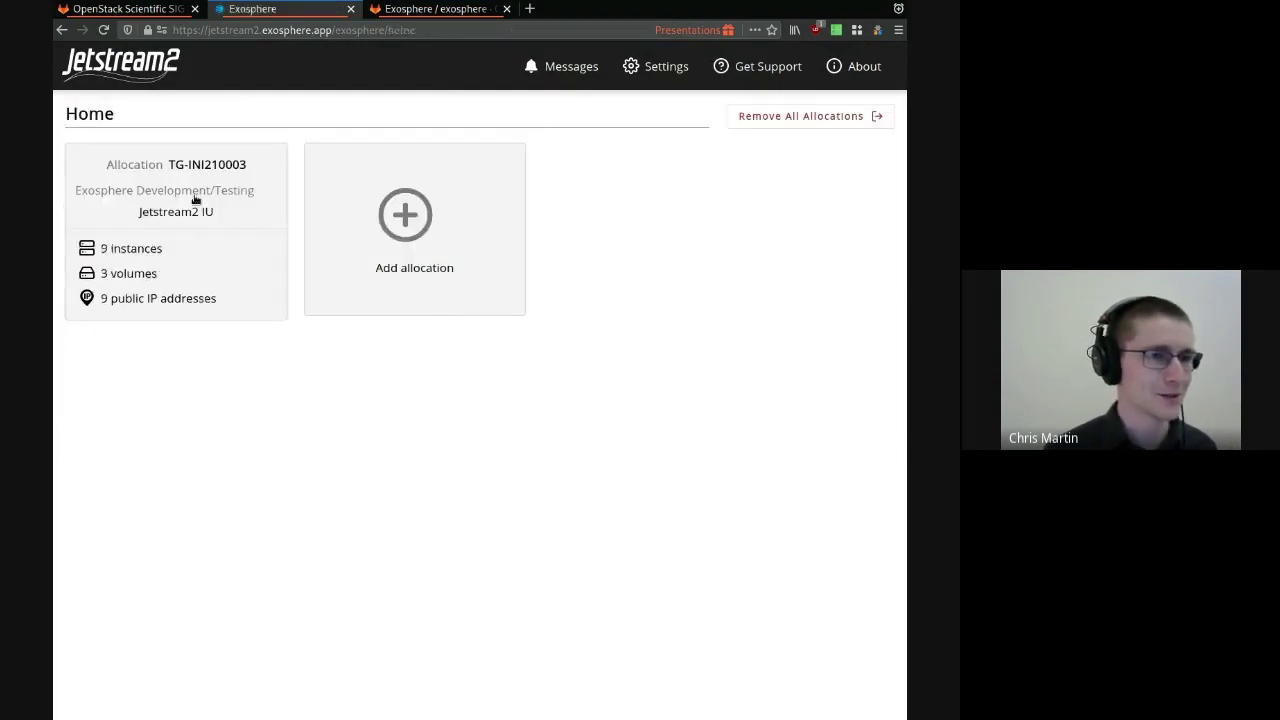
- Open the Exosphere Development/Testing allocation and set up a new instance named Hello PTG from the Featured-Ubuntu20 image
click(194, 198)
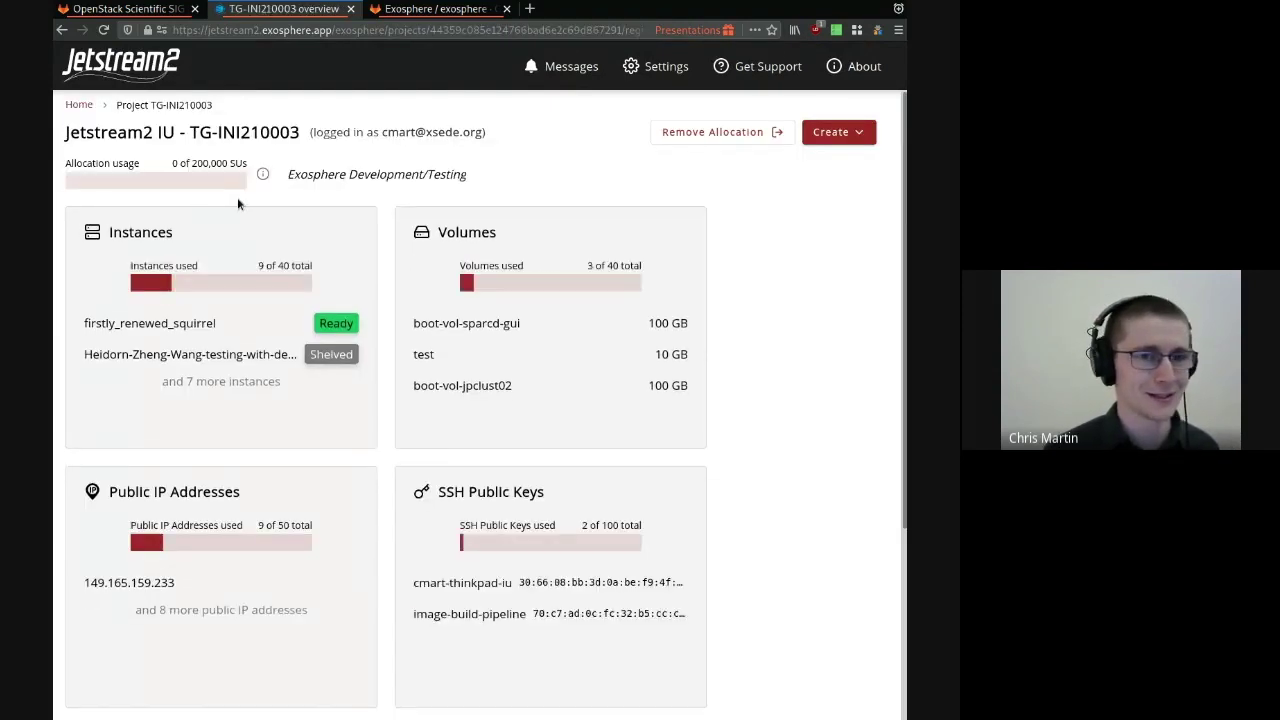
click(848, 135)
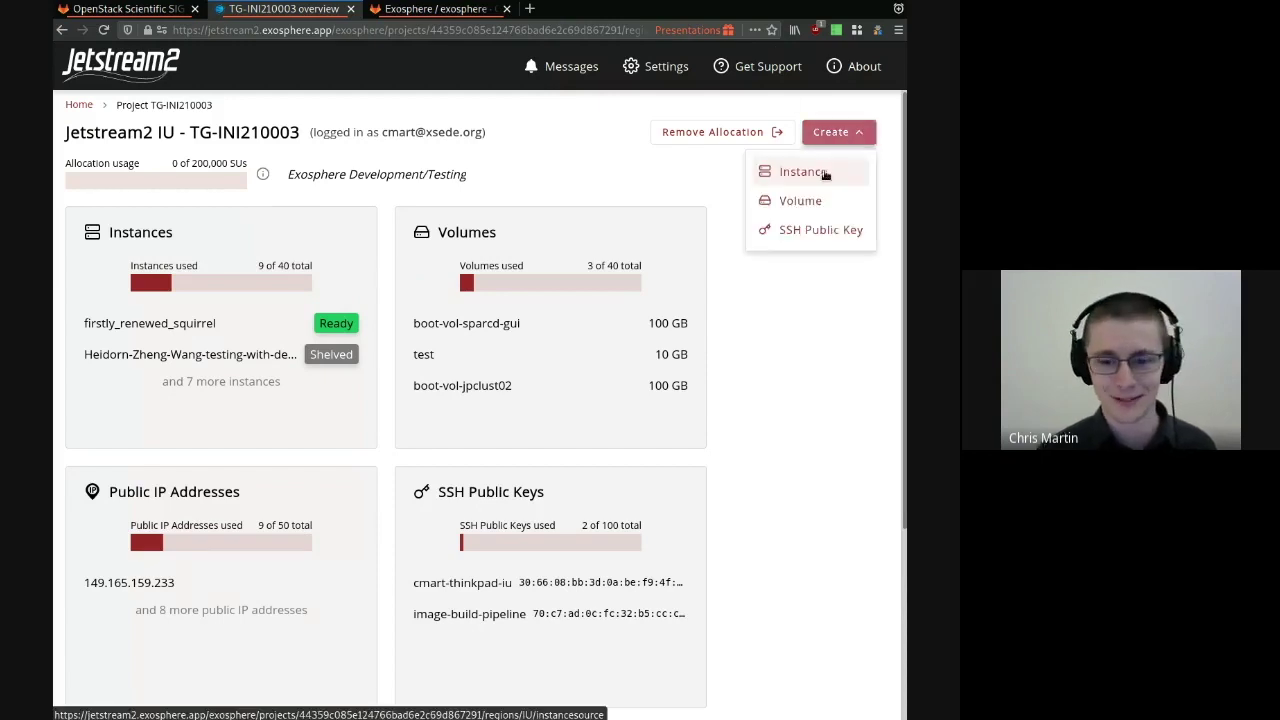
click(825, 172)
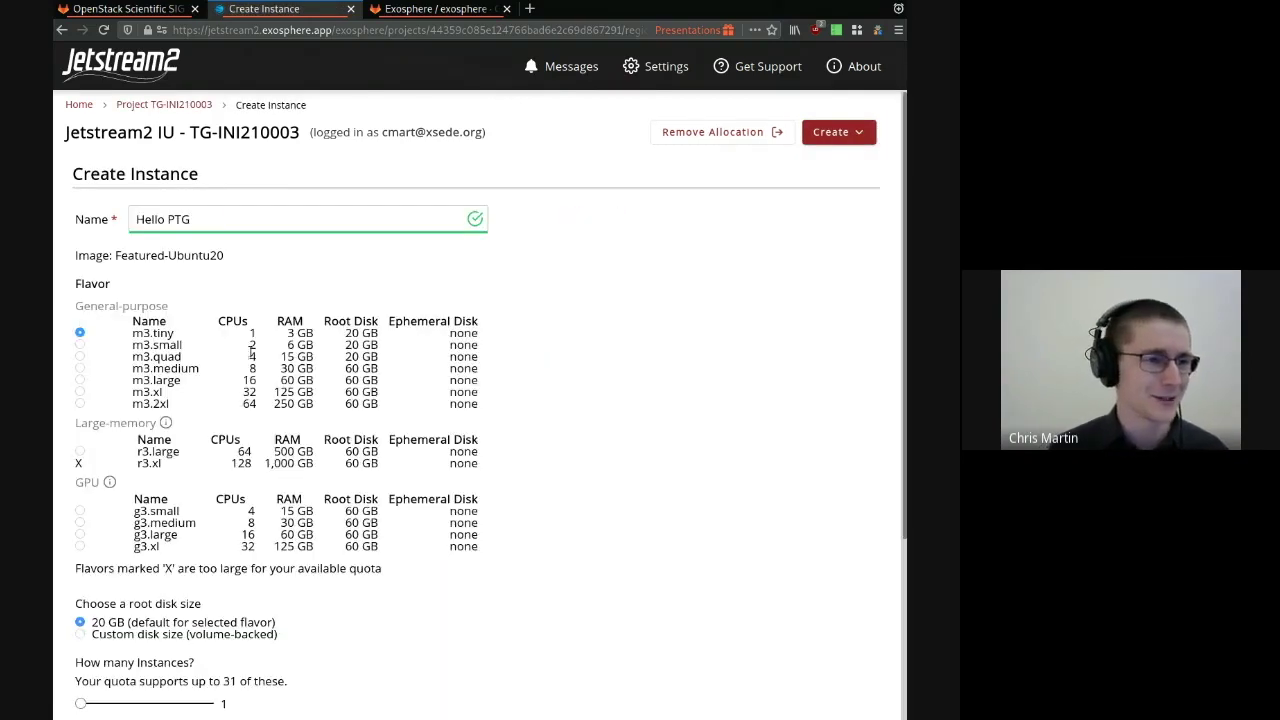
- Create 4 m3.tiny instances with the web desktop enabled and open the allocation's instance list
scroll(100, 345, down, 4)
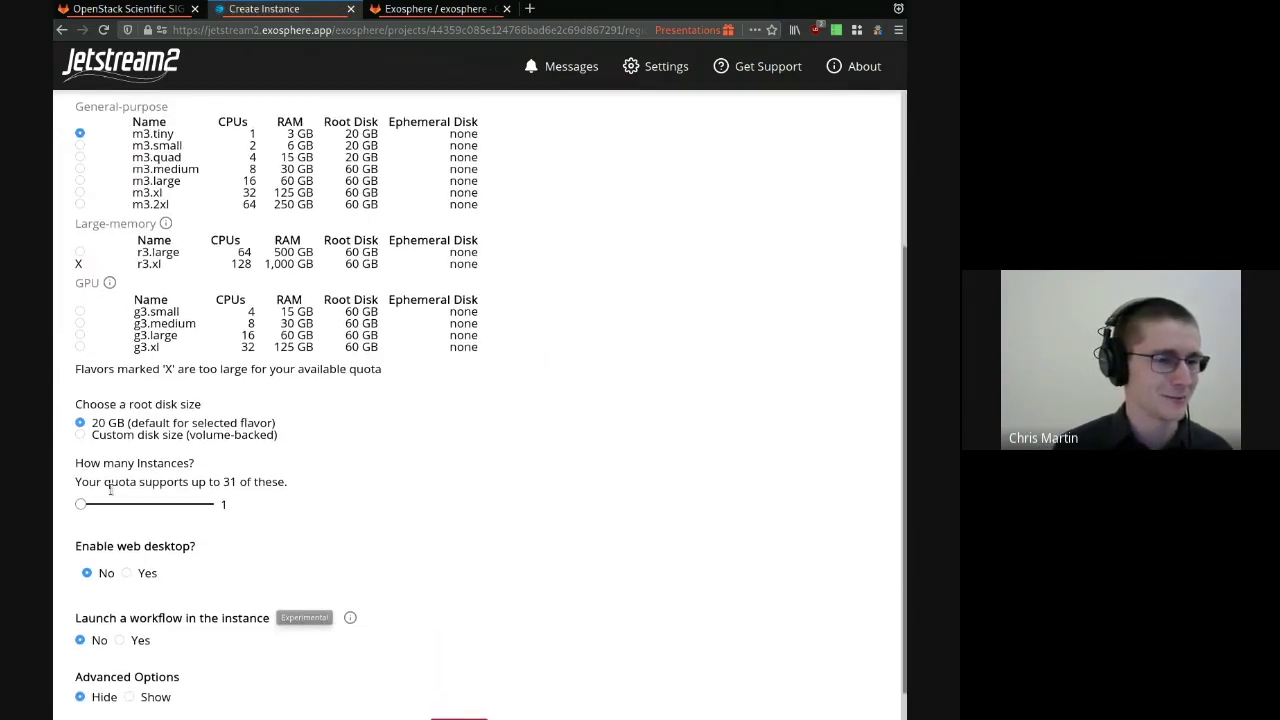
drag(82, 504, 93, 506)
scroll(290, 550, down, 1)
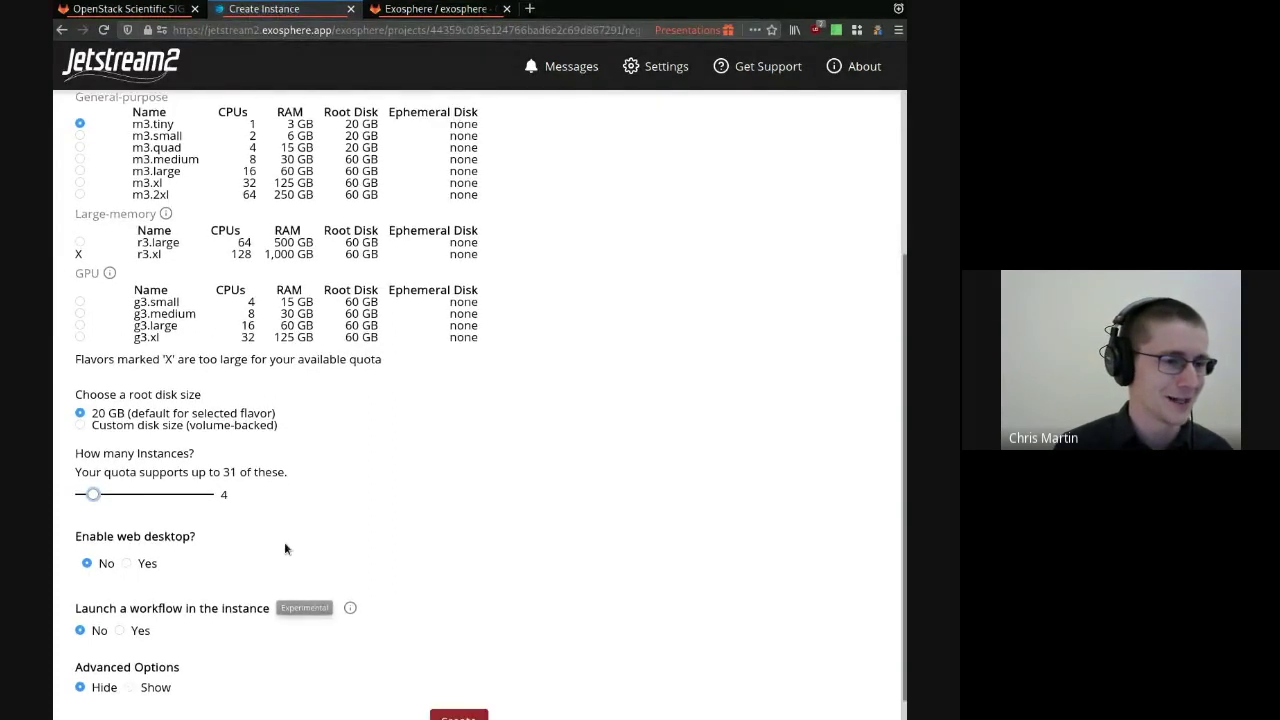
click(138, 547)
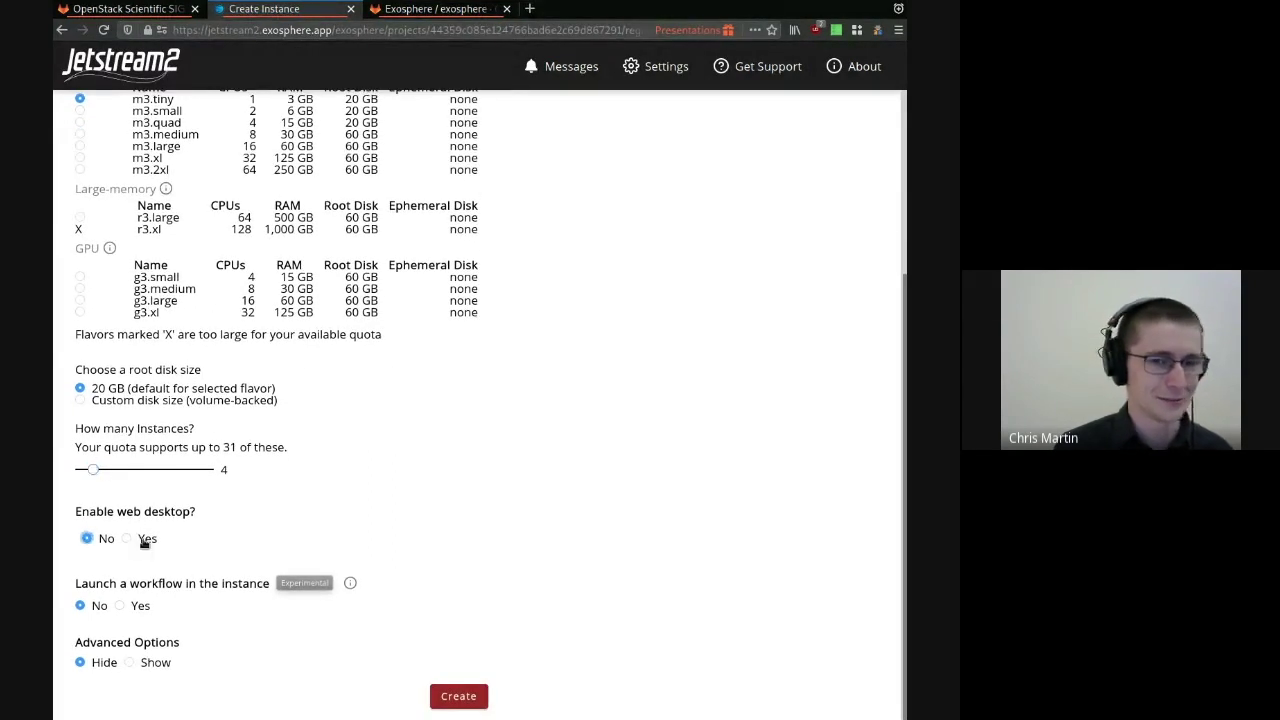
click(144, 540)
scroll(346, 446, down, 3)
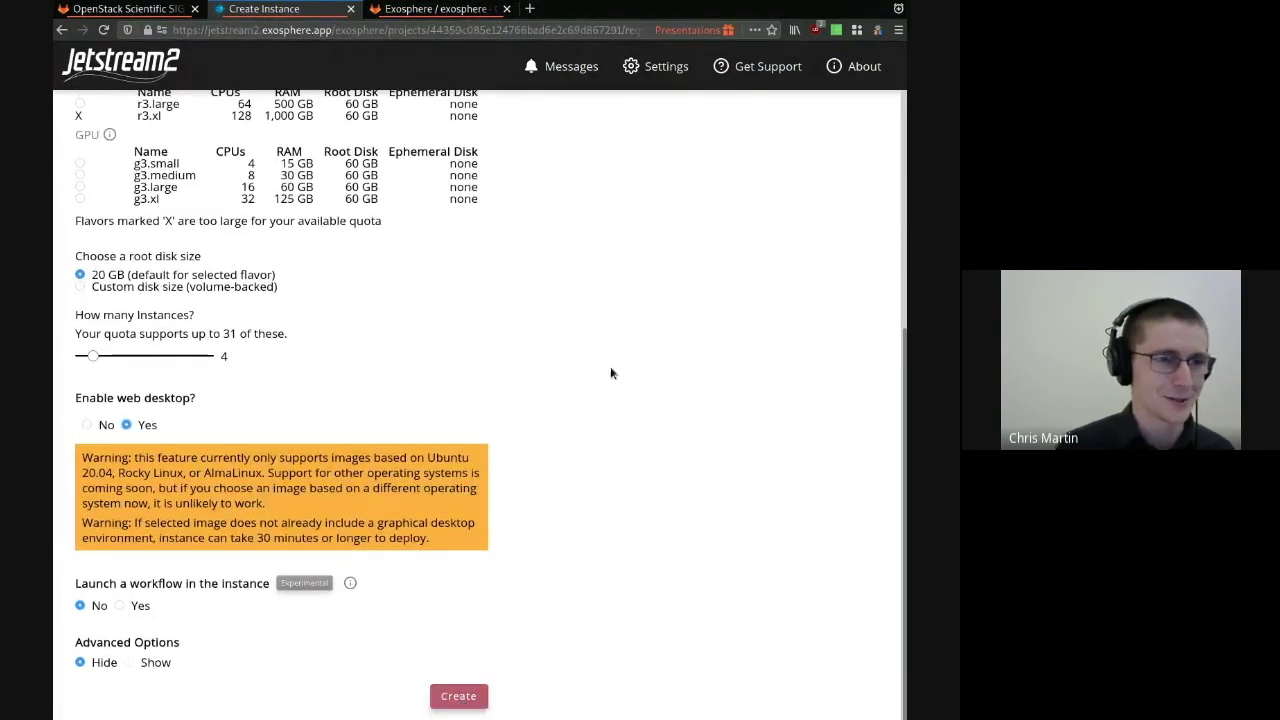
scroll(608, 620, up, 5)
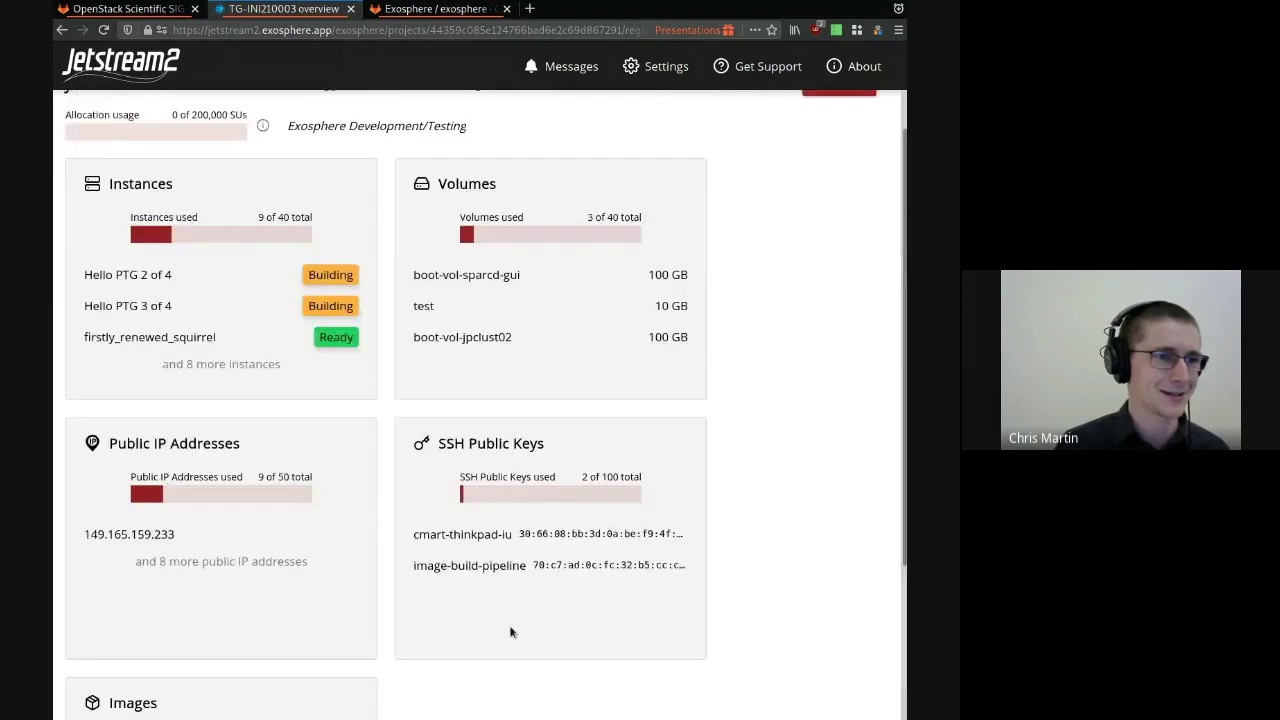
click(181, 360)
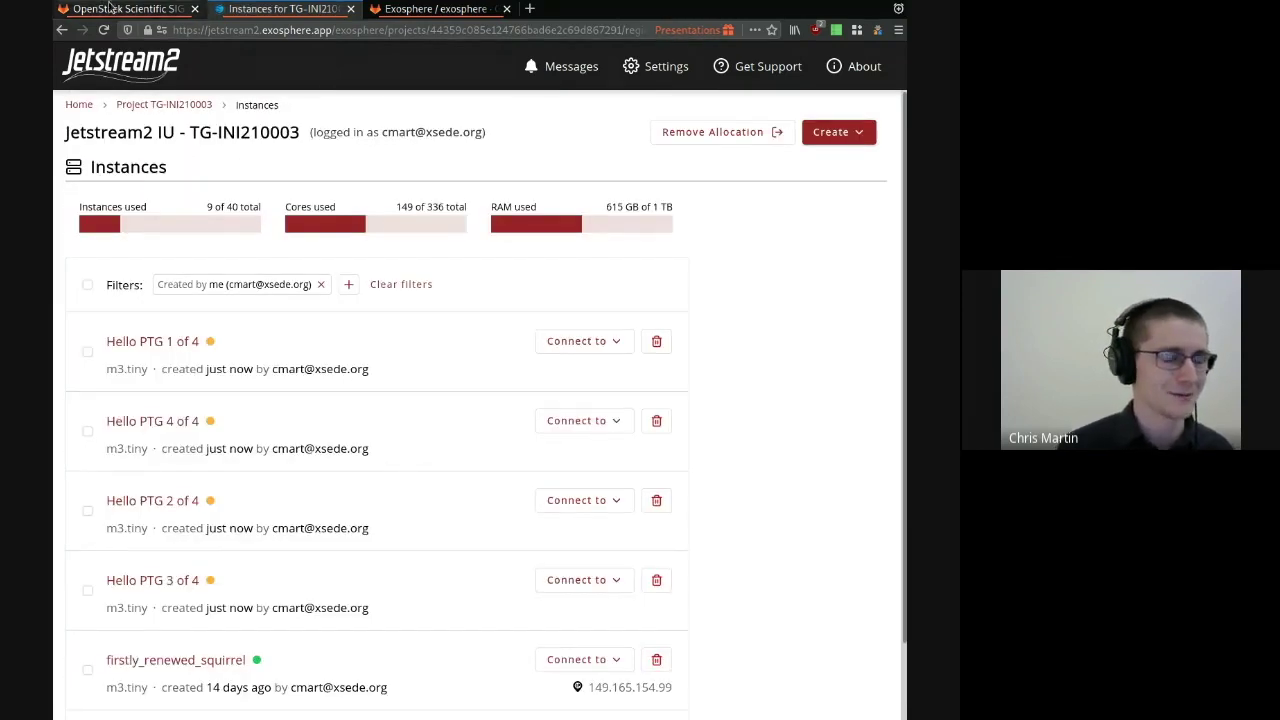
- Return to the presentation notes and present "New features since October 2021", highlighting the push-button virtual clusters and standalone container items
click(110, 8)
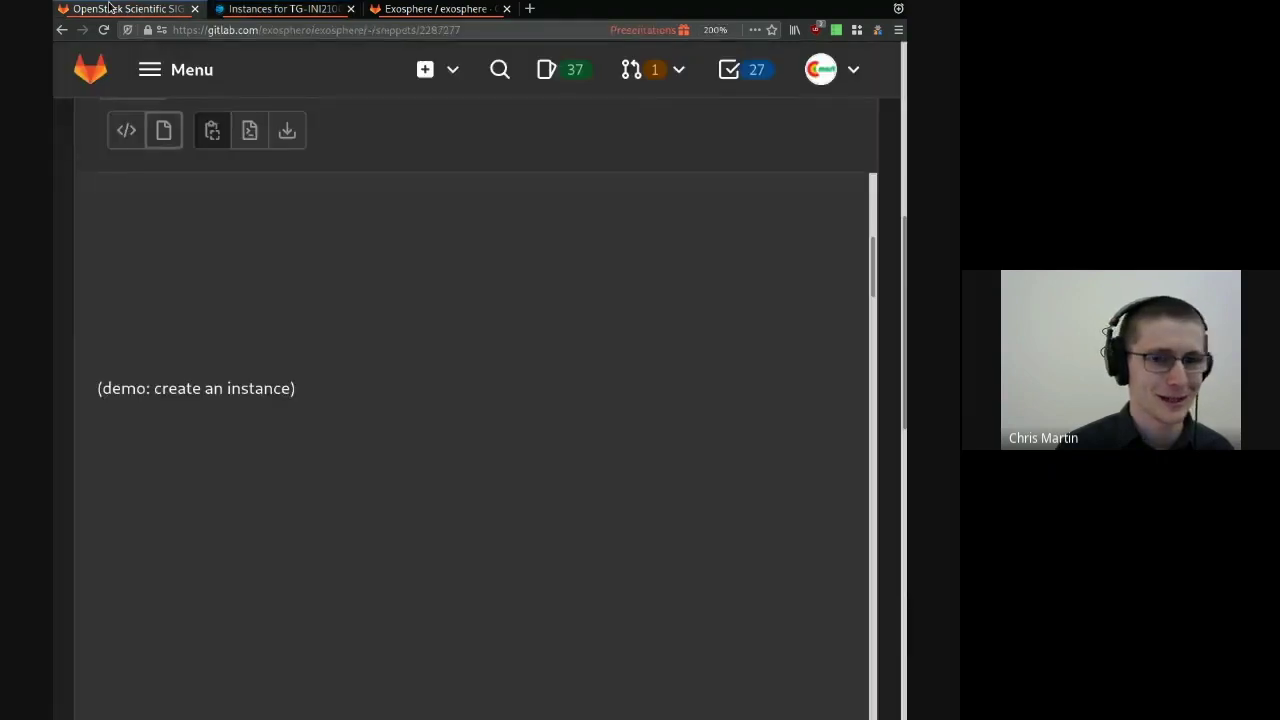
scroll(447, 460, down, 5)
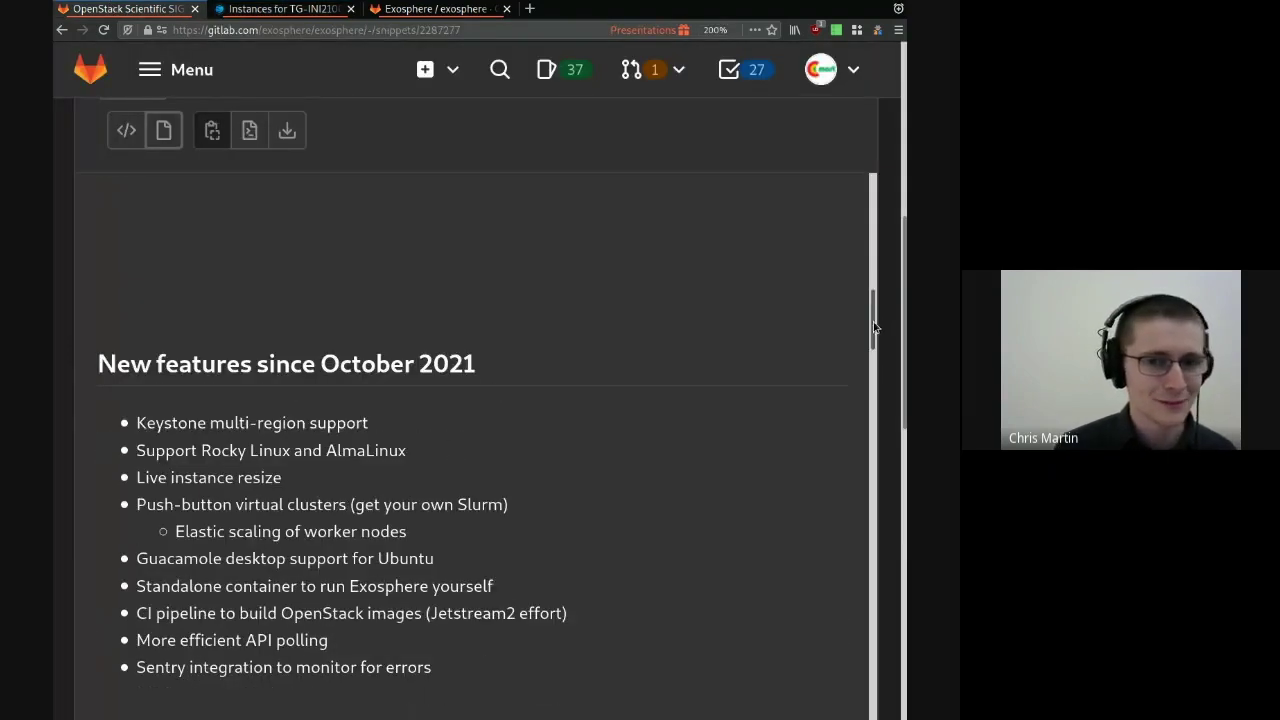
scroll(876, 325, down, 1)
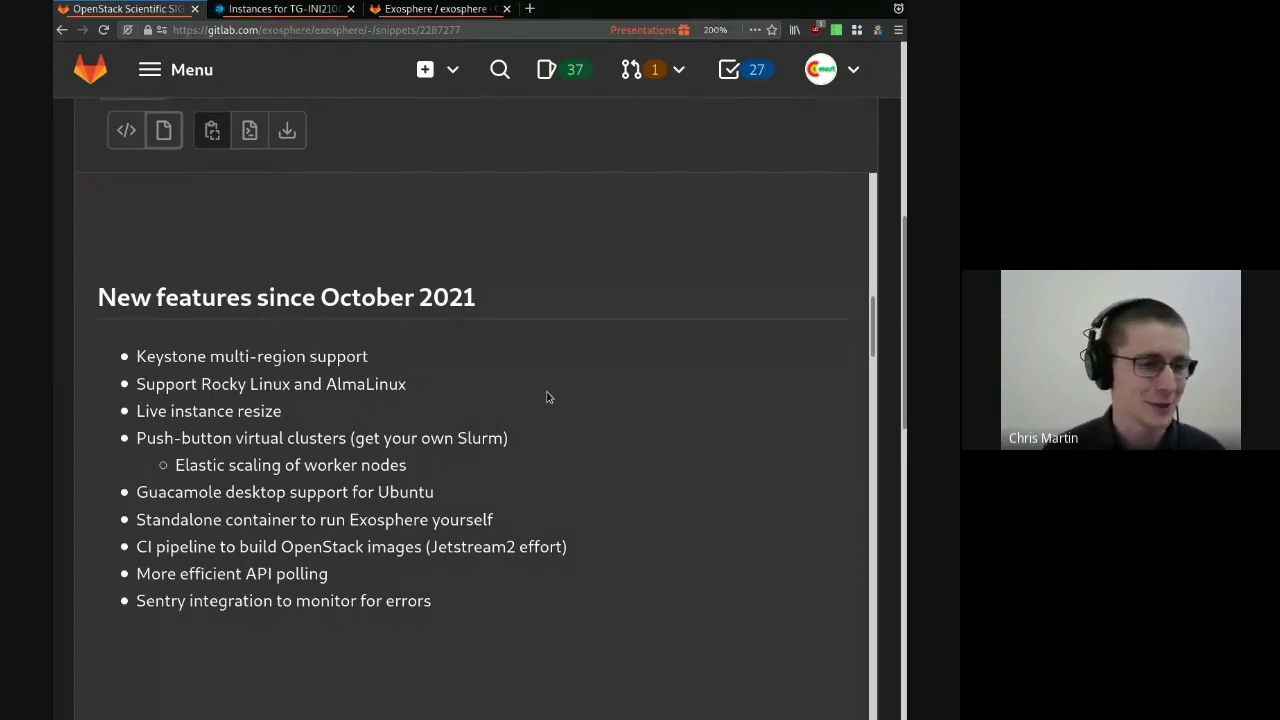
drag(137, 438, 356, 431)
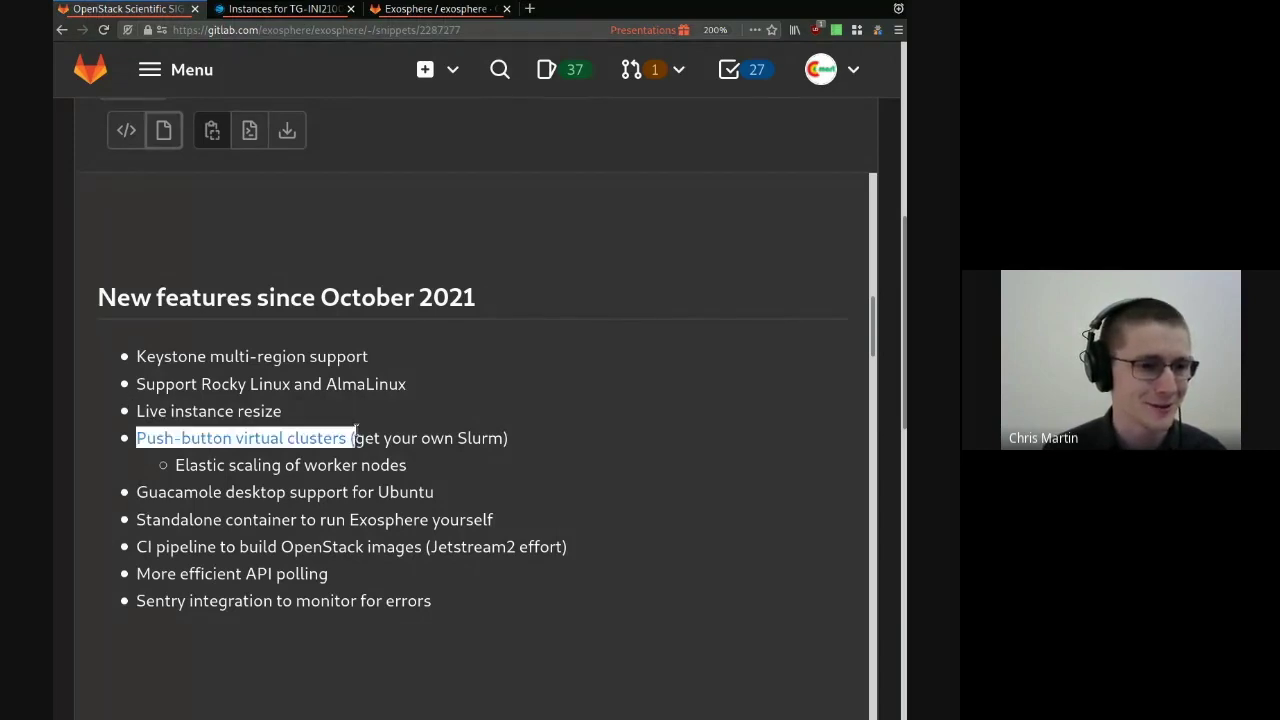
click(529, 441)
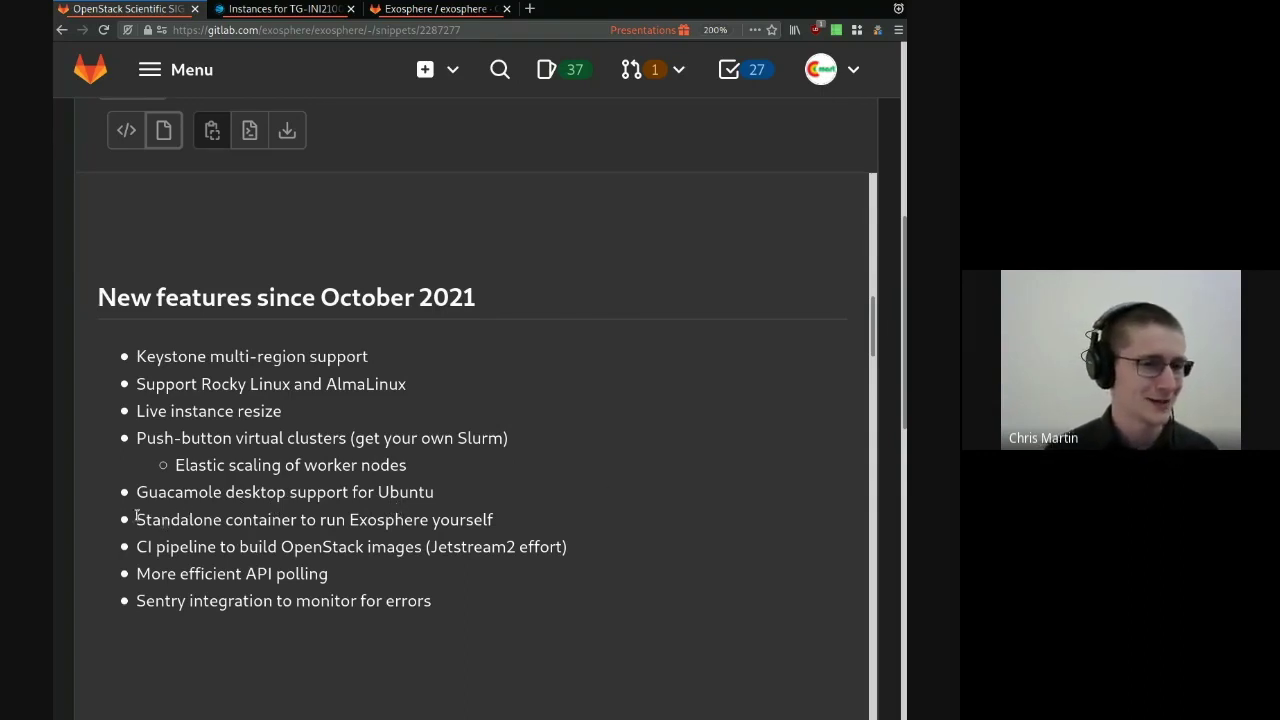
drag(137, 519, 428, 520)
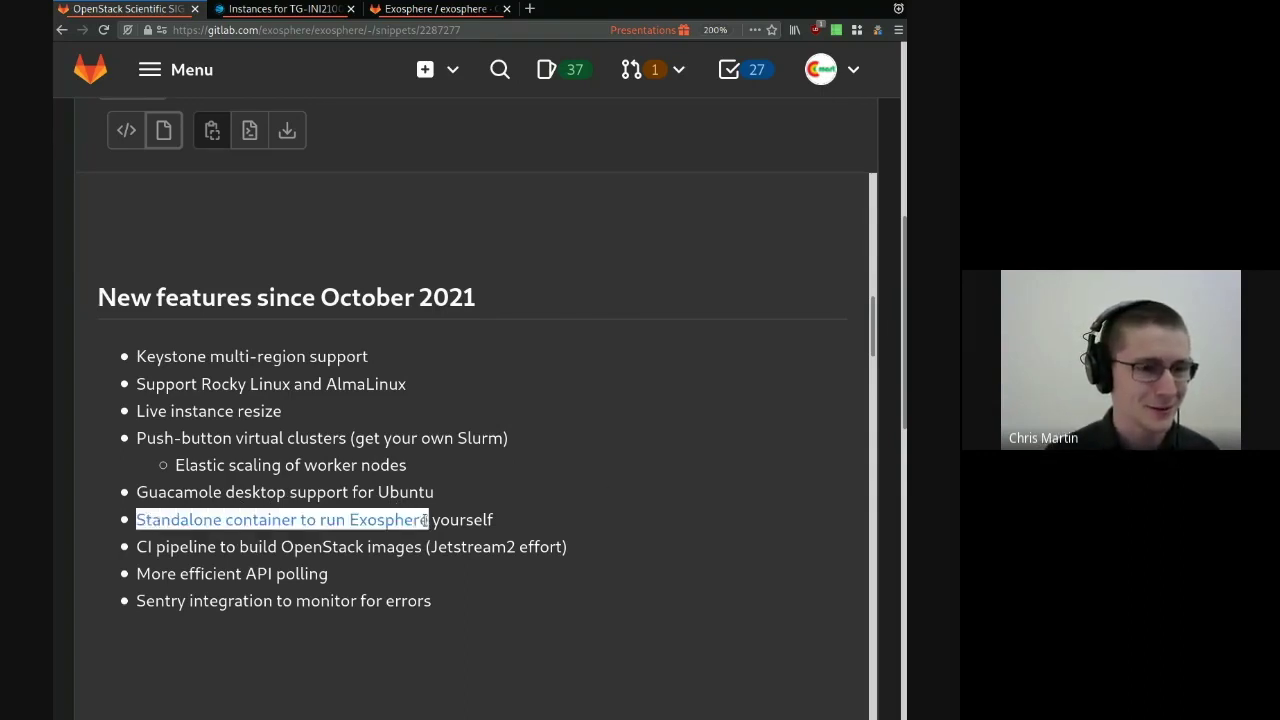
click(603, 524)
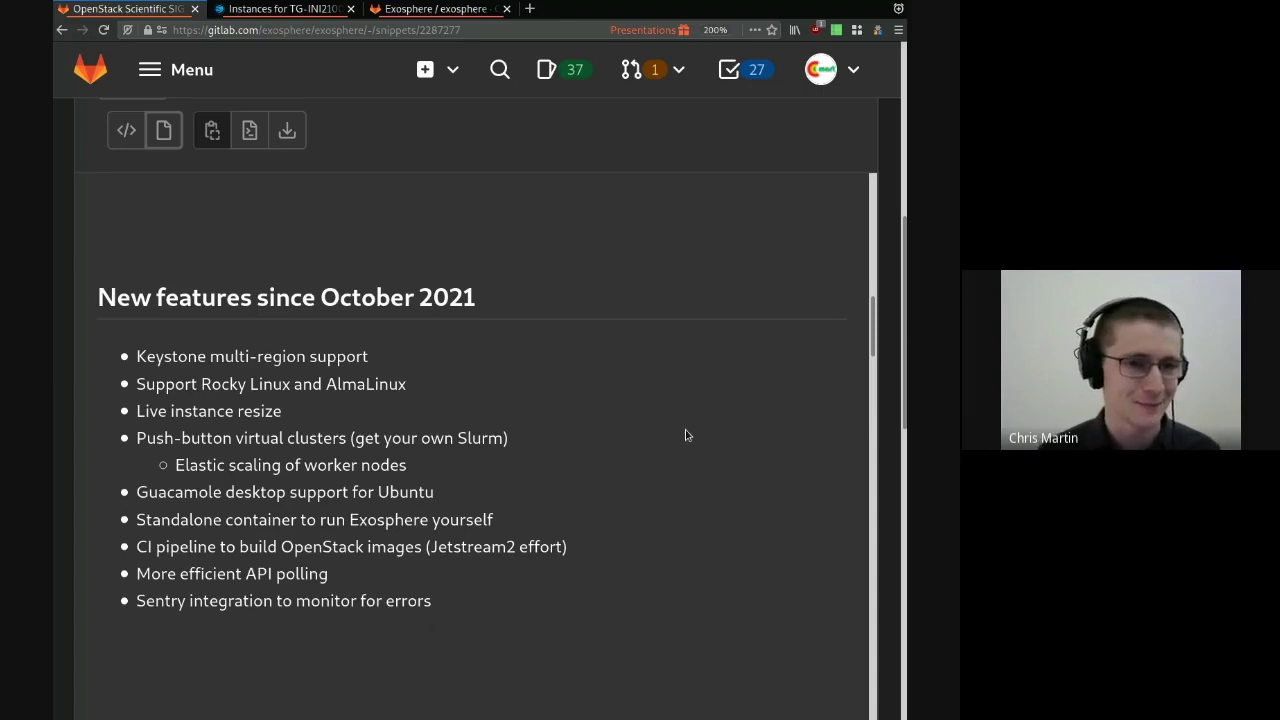
- Advance the notes to "Many UI enhancements" and examine the allocation's overview page in Exosphere
drag(873, 345, 857, 433)
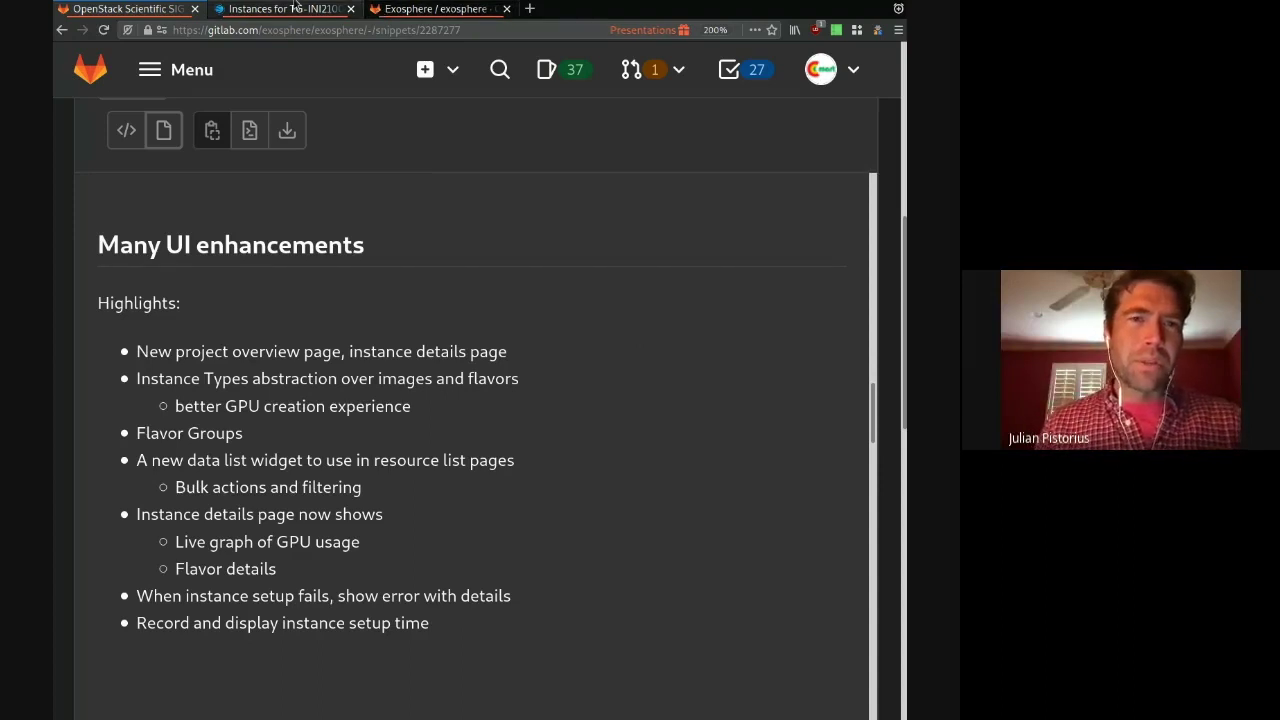
click(296, 8)
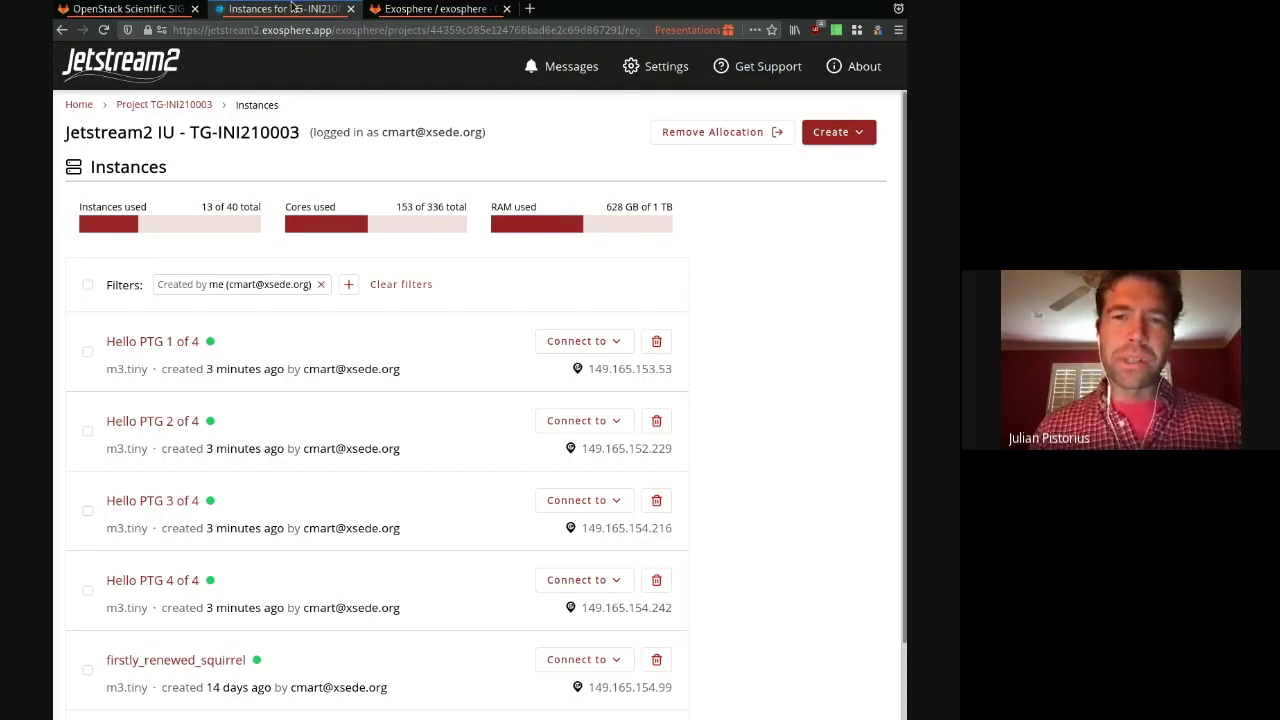
click(193, 104)
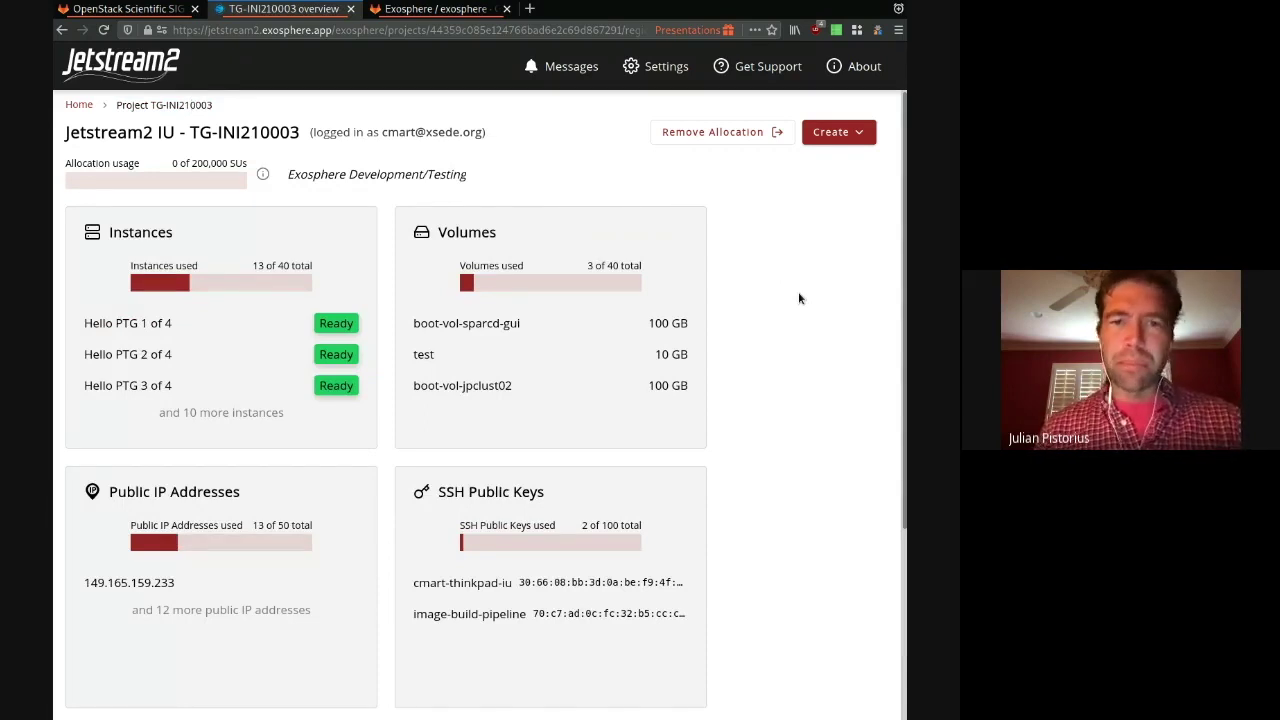
scroll(799, 298, down, 3)
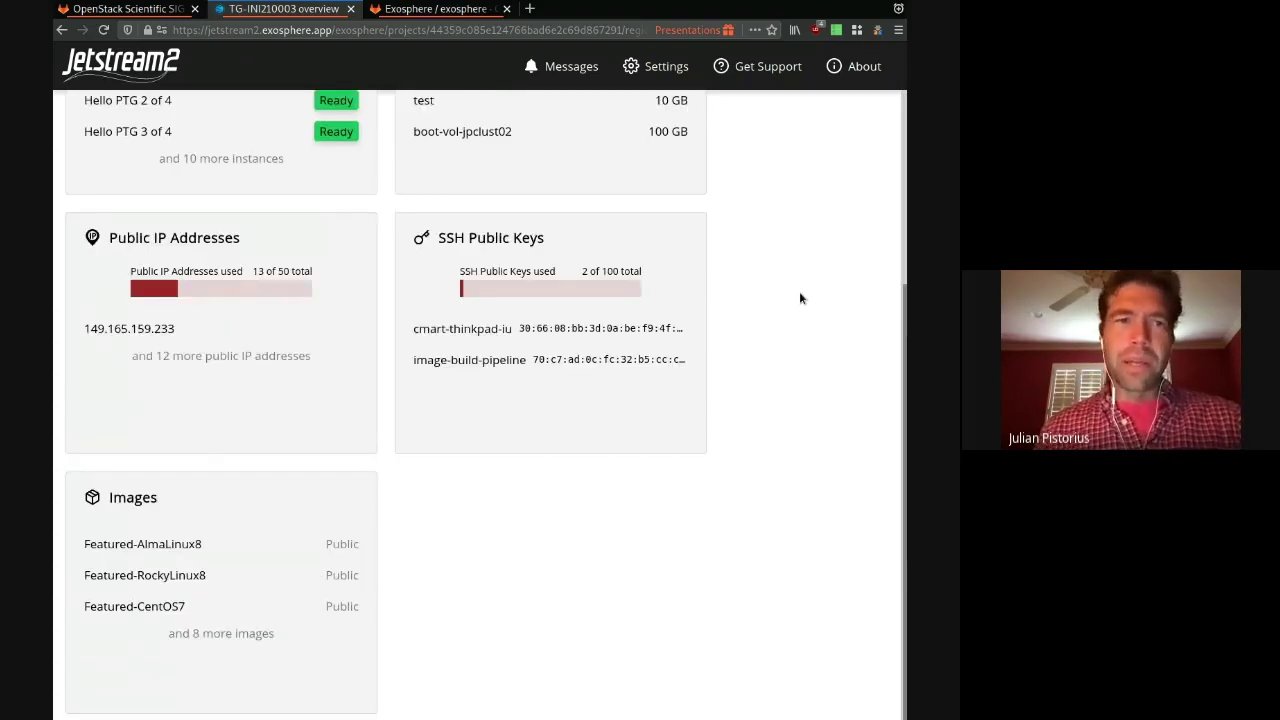
scroll(799, 298, up, 3)
- Open the allocation's instance list and show its filter options and the bulk selection of all listed instances
click(175, 387)
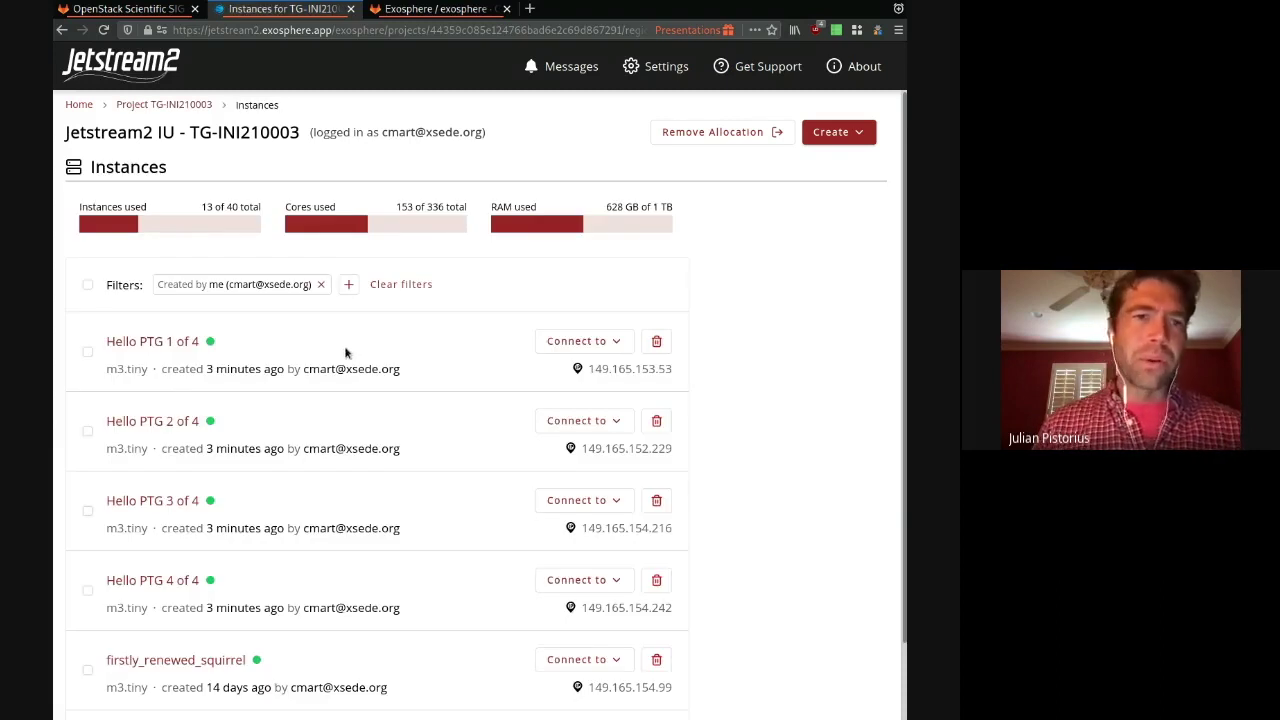
scroll(345, 349, down, 1)
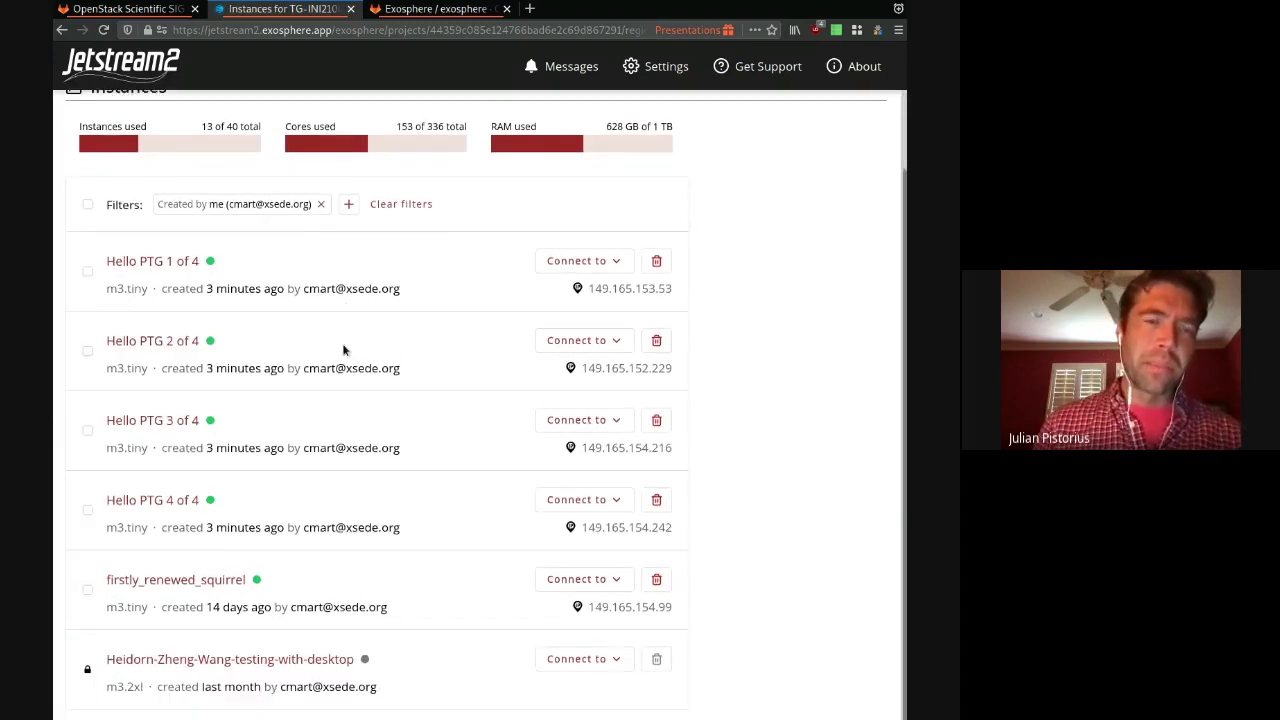
scroll(342, 346, up, 1)
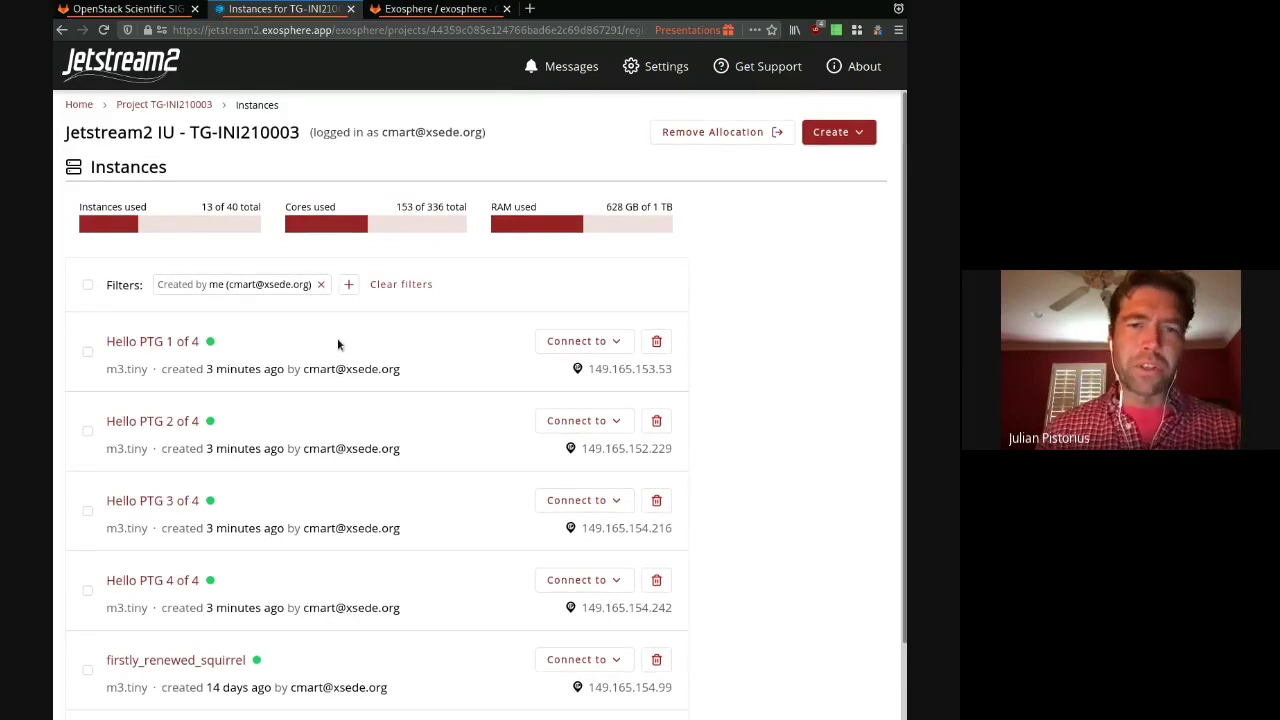
click(349, 285)
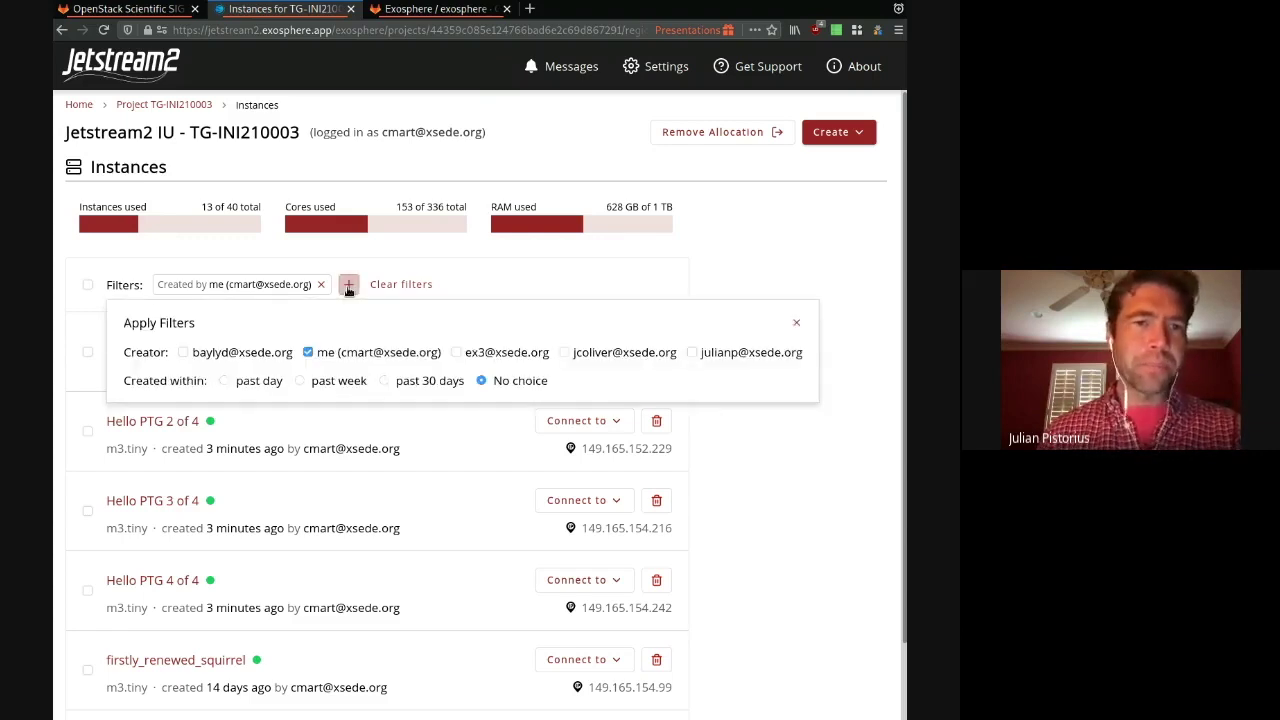
click(349, 285)
click(86, 286)
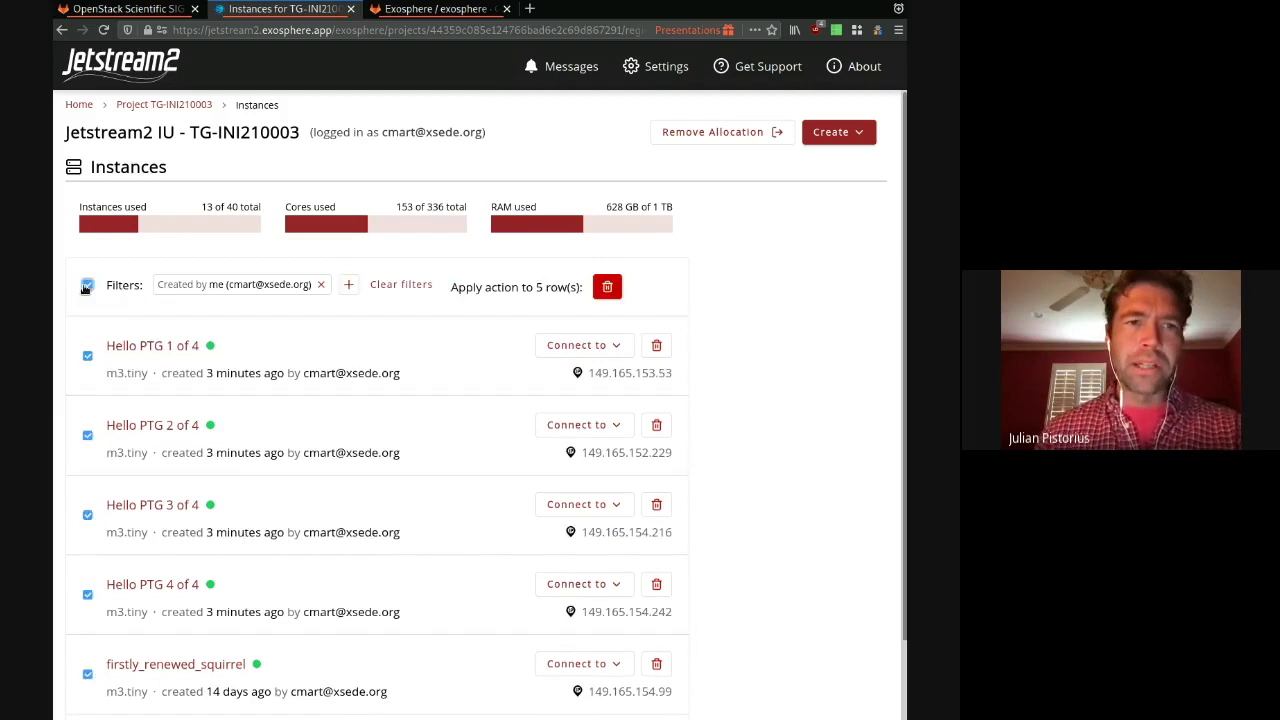
click(86, 286)
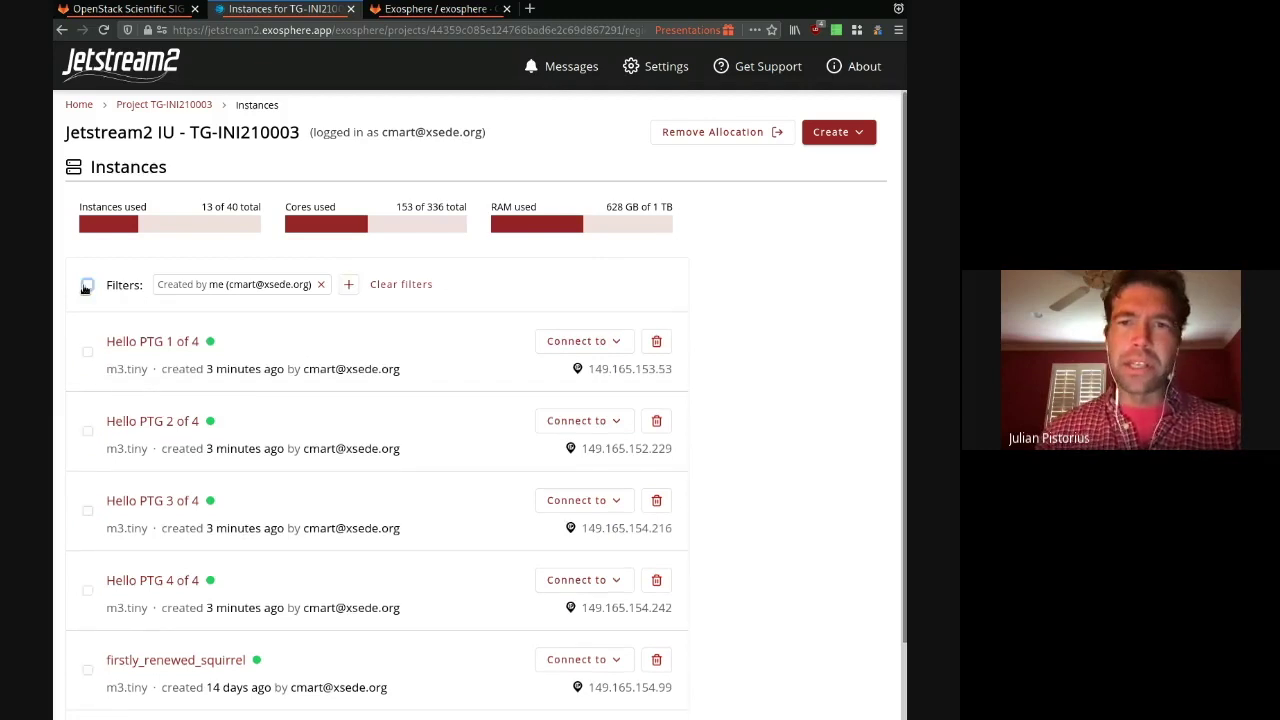
- Open the Hello PTG 1 of 4 instance and show its flavor details and creation time information
click(172, 346)
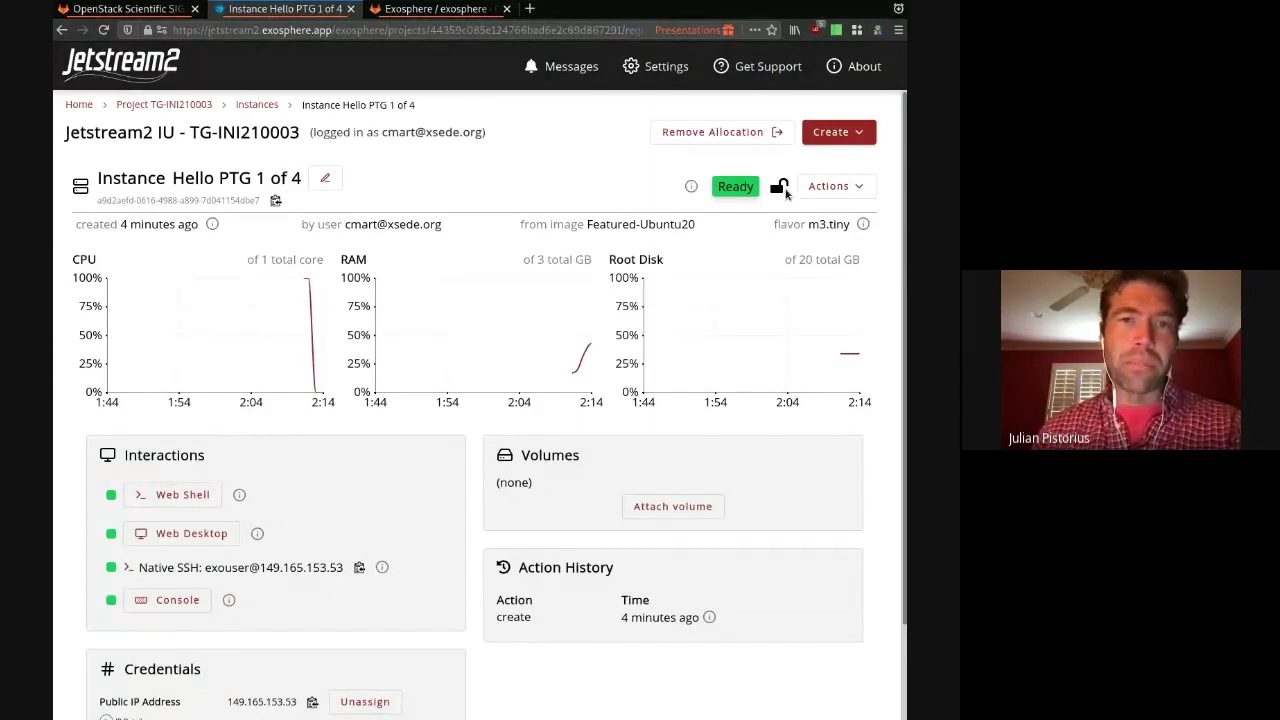
mouse_move(866, 227)
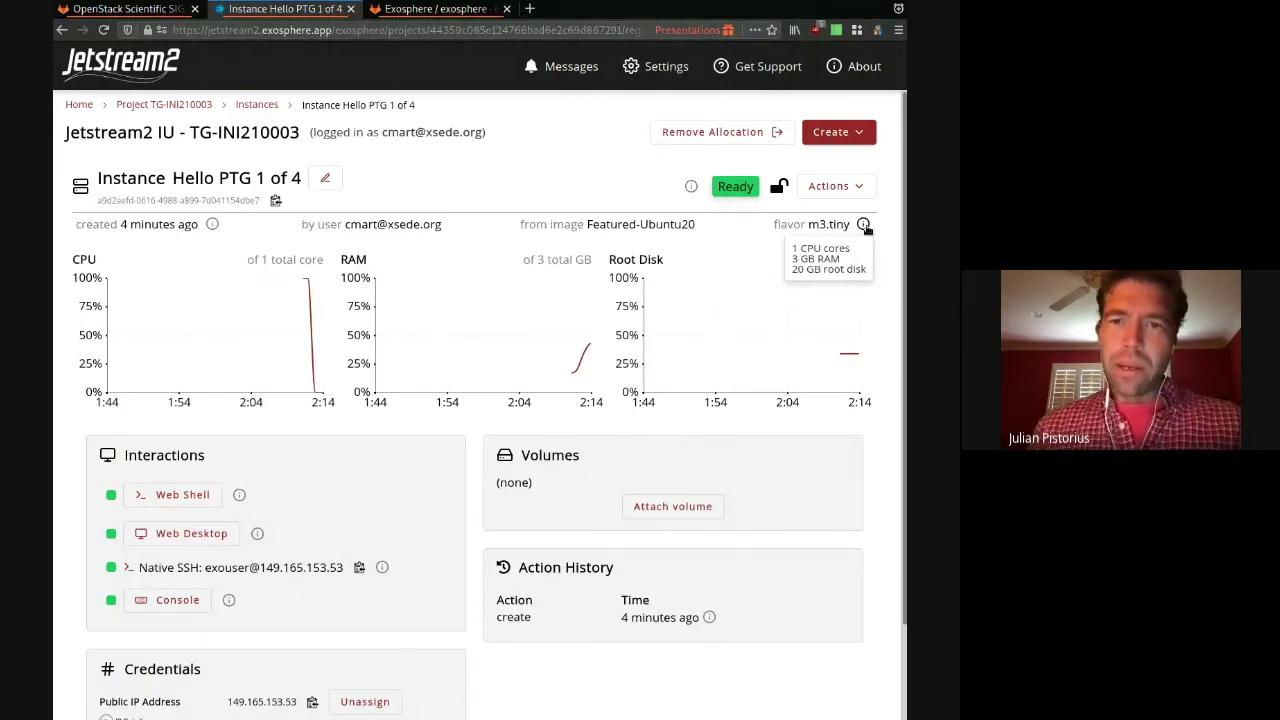
click(866, 227)
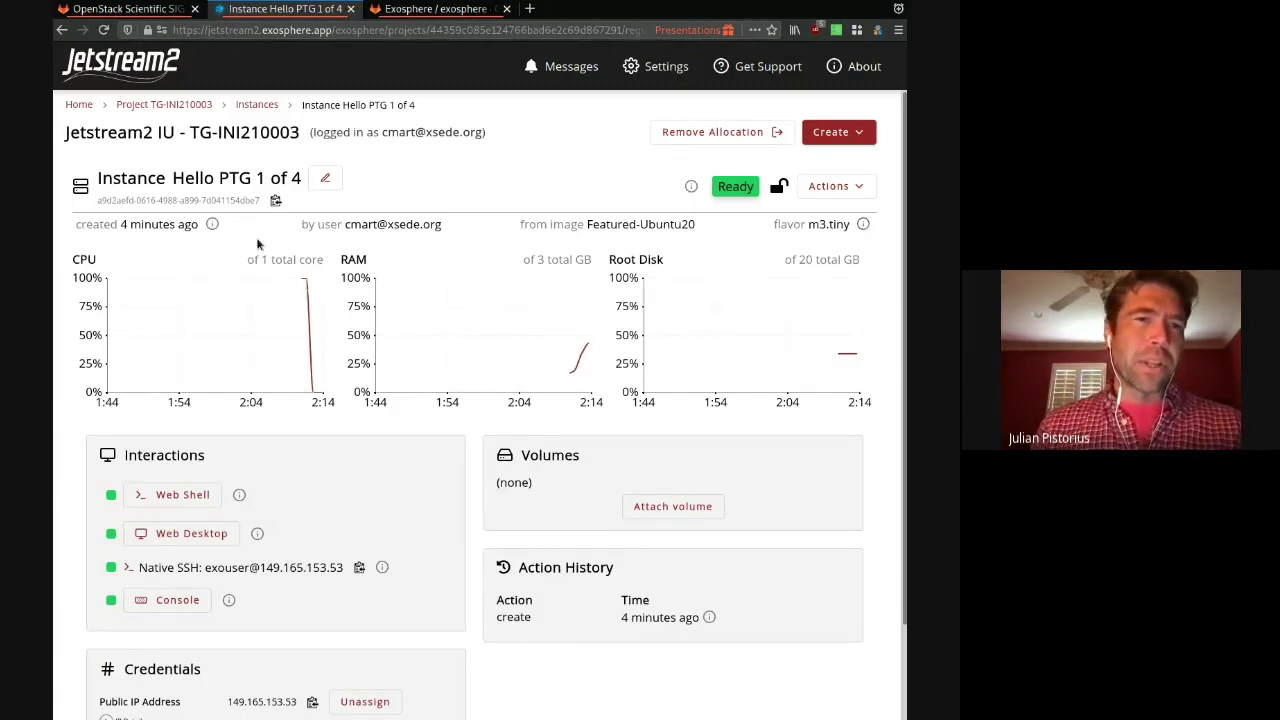
mouse_move(212, 225)
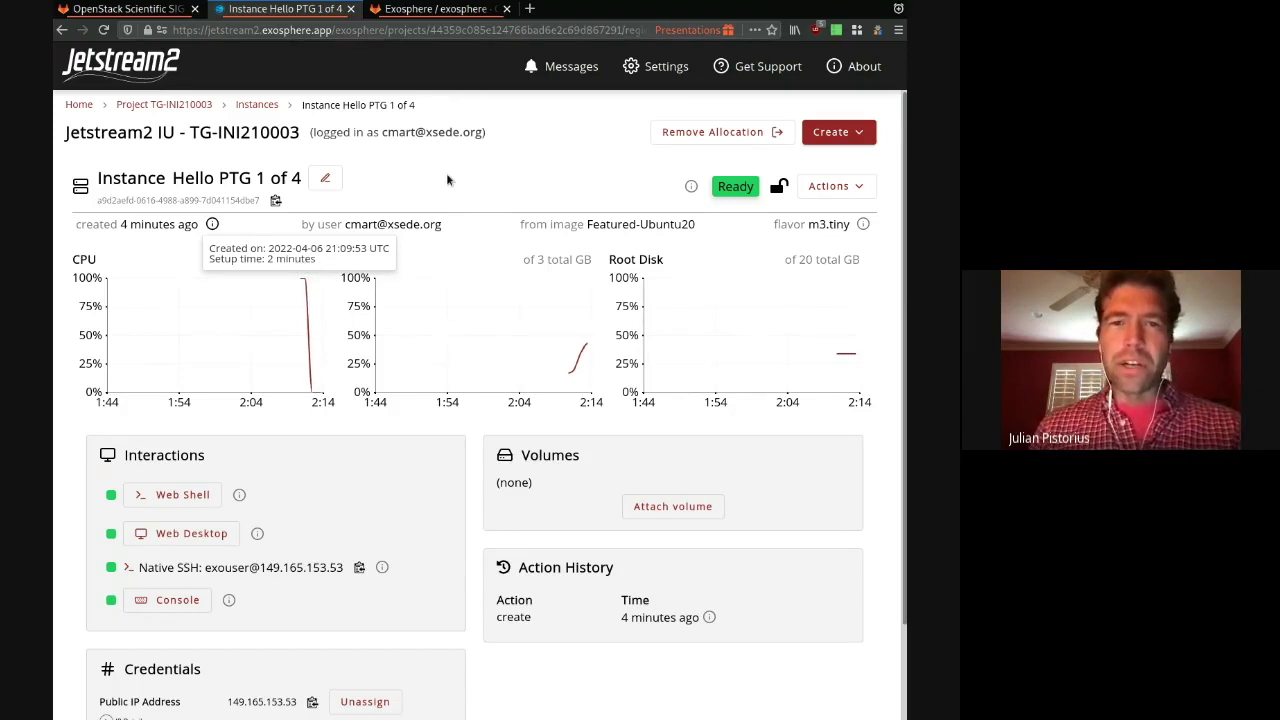
- Start a new instance from the Ubuntu 20.04 (latest) source and show the explanations of the large-memory and GPU flavor groups
click(831, 132)
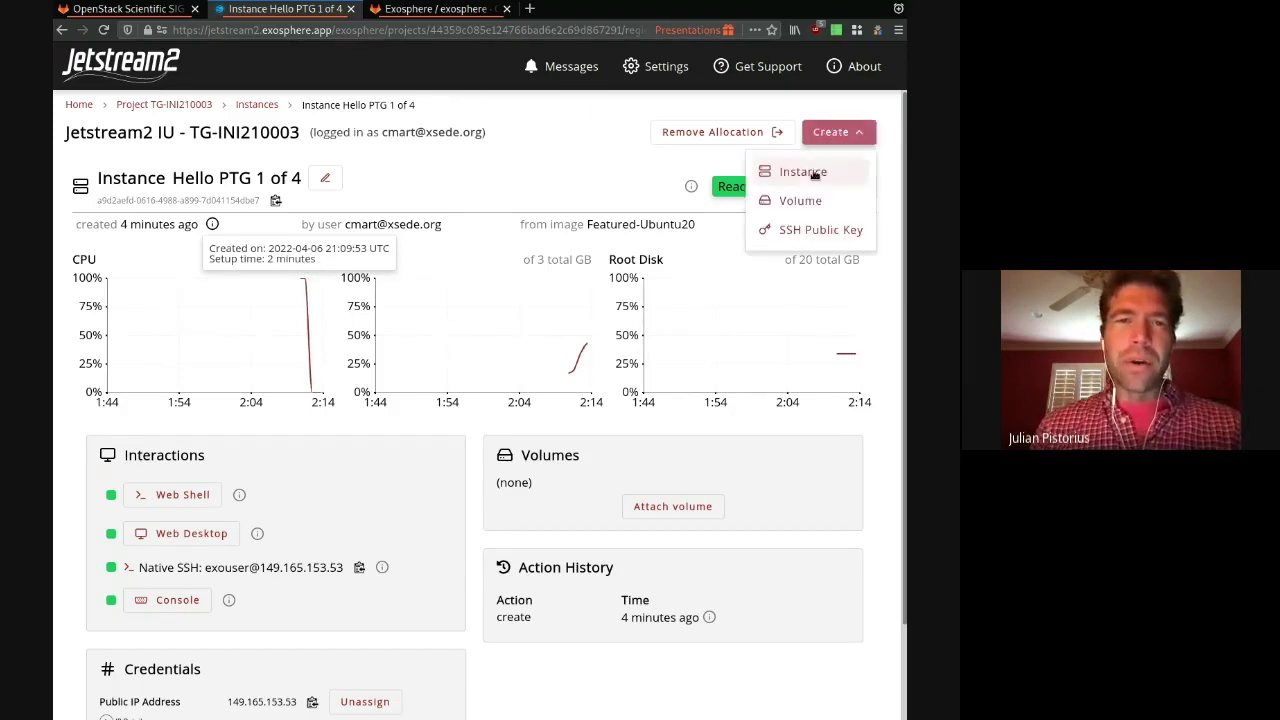
click(814, 174)
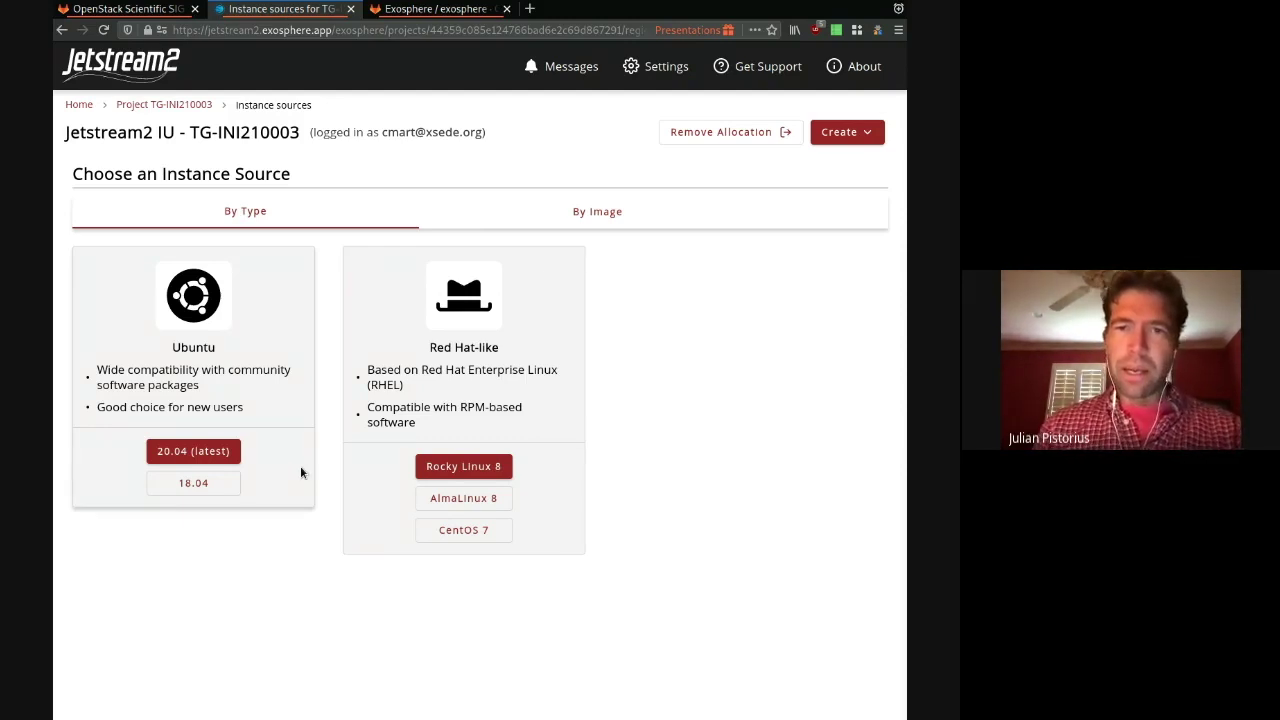
click(207, 452)
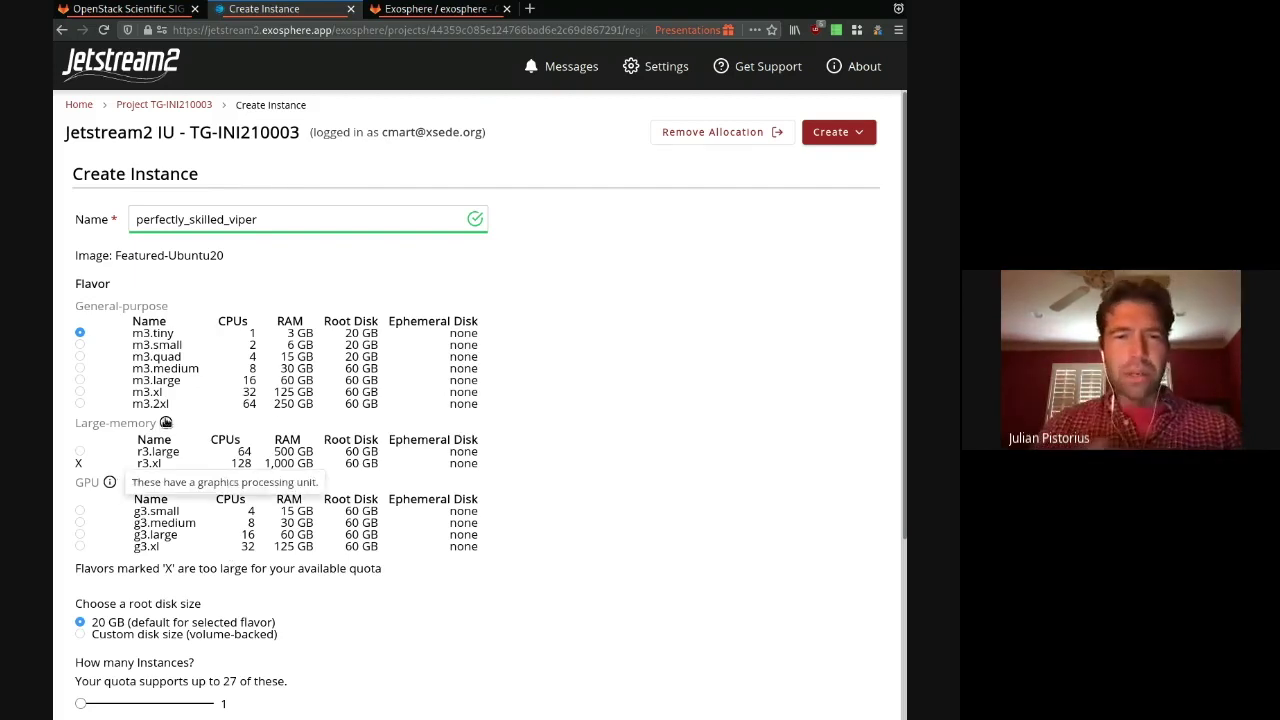
mouse_move(166, 422)
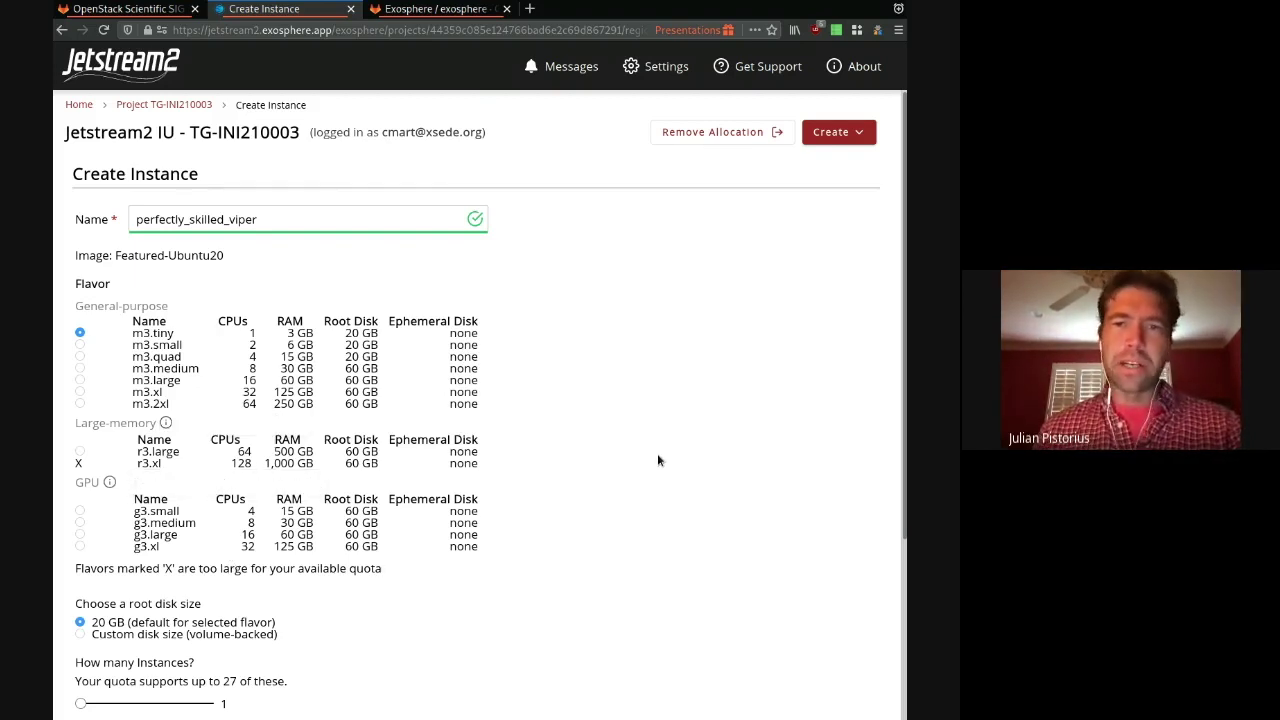
- Return to the notes and present Exosphere's future, the researcher feedback at 170% zoom and the George Mason University quote, ending at demo part 2
key(ctrl+shift+Tab)
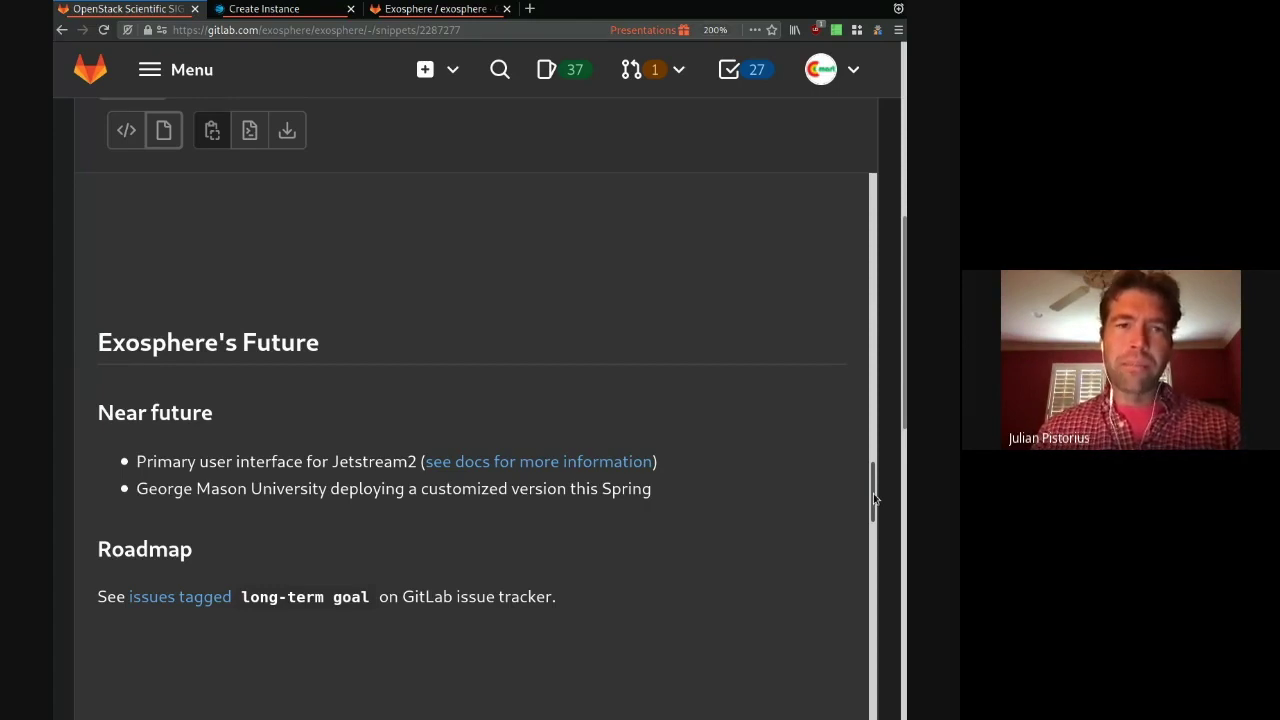
drag(873, 493, 856, 590)
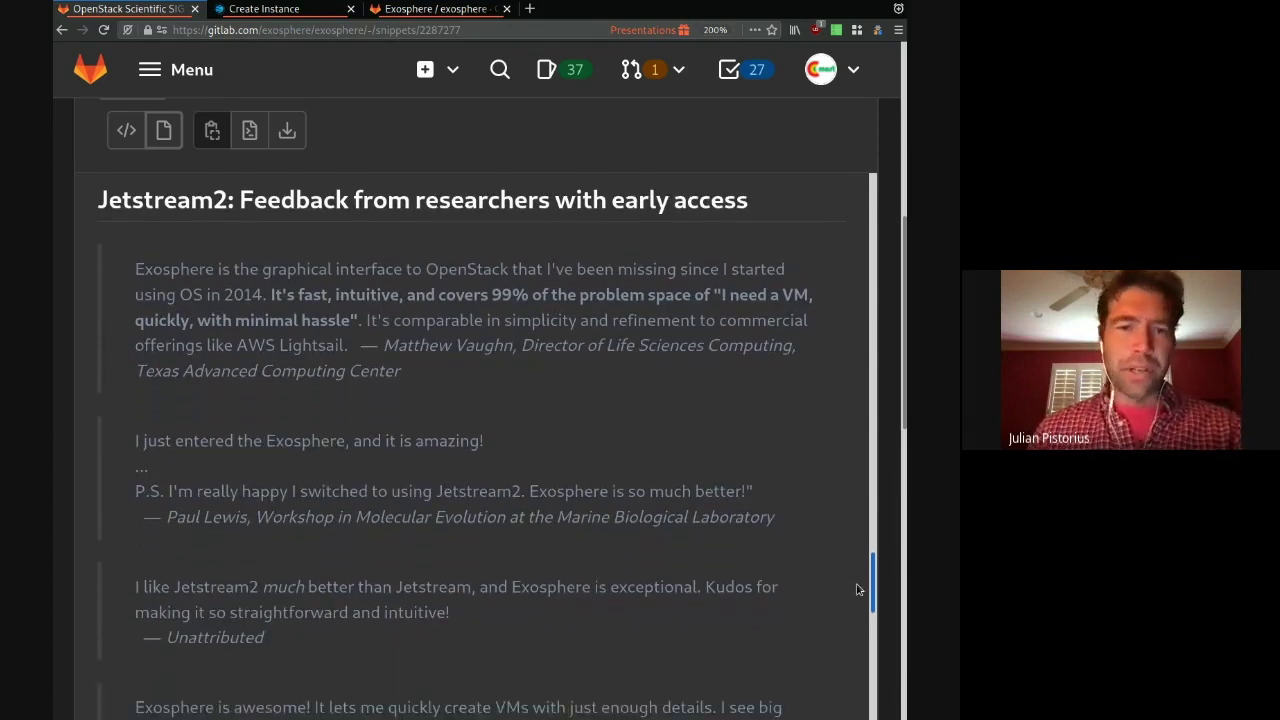
drag(856, 590, 856, 590)
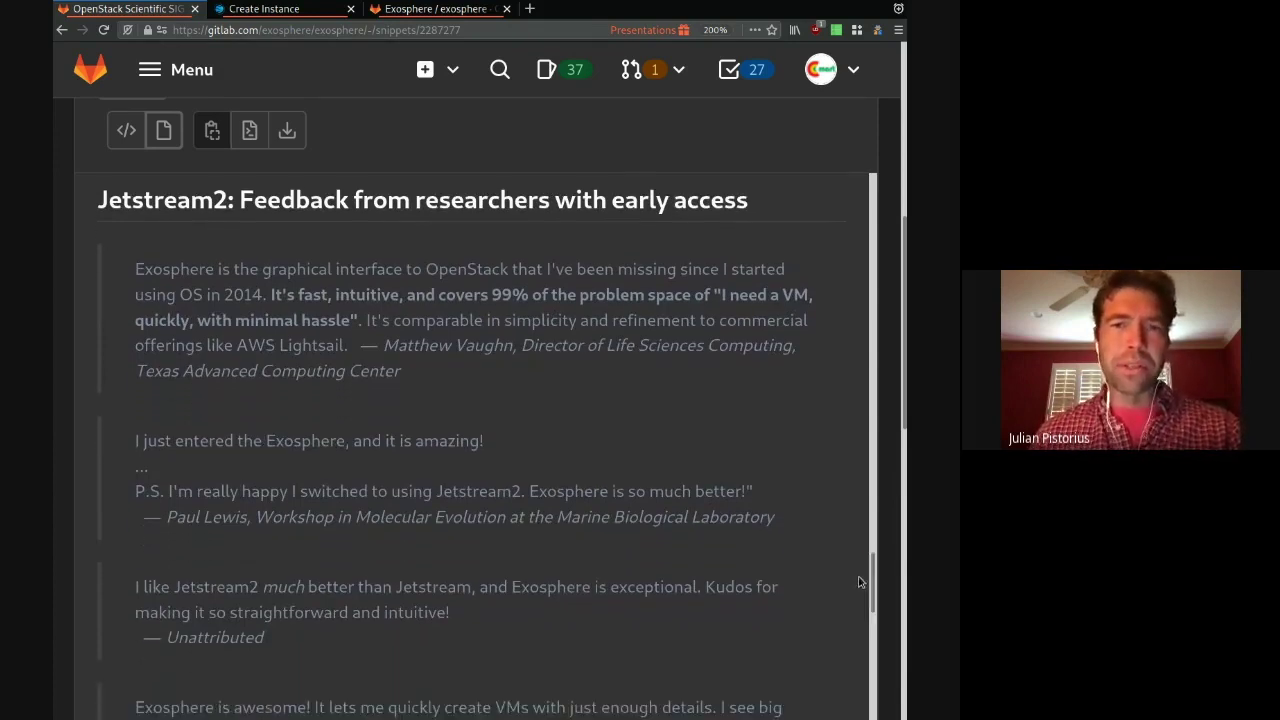
key(ctrl+minus)
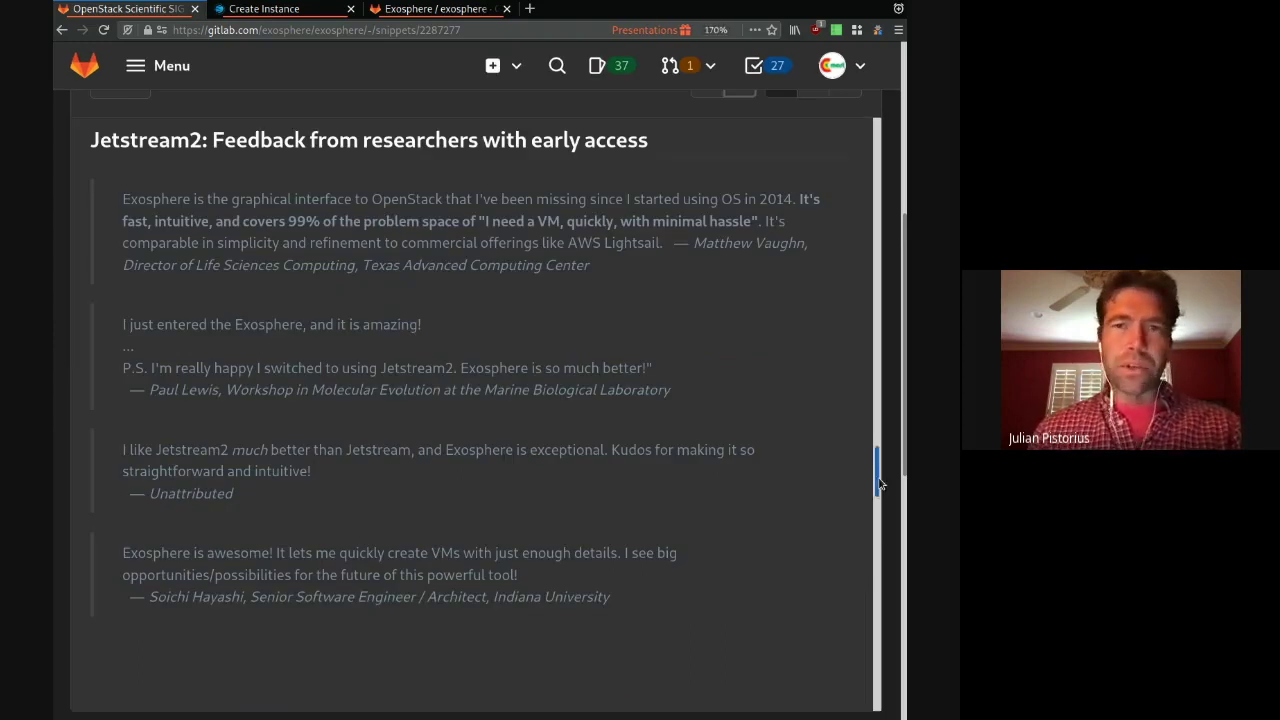
drag(879, 484, 877, 570)
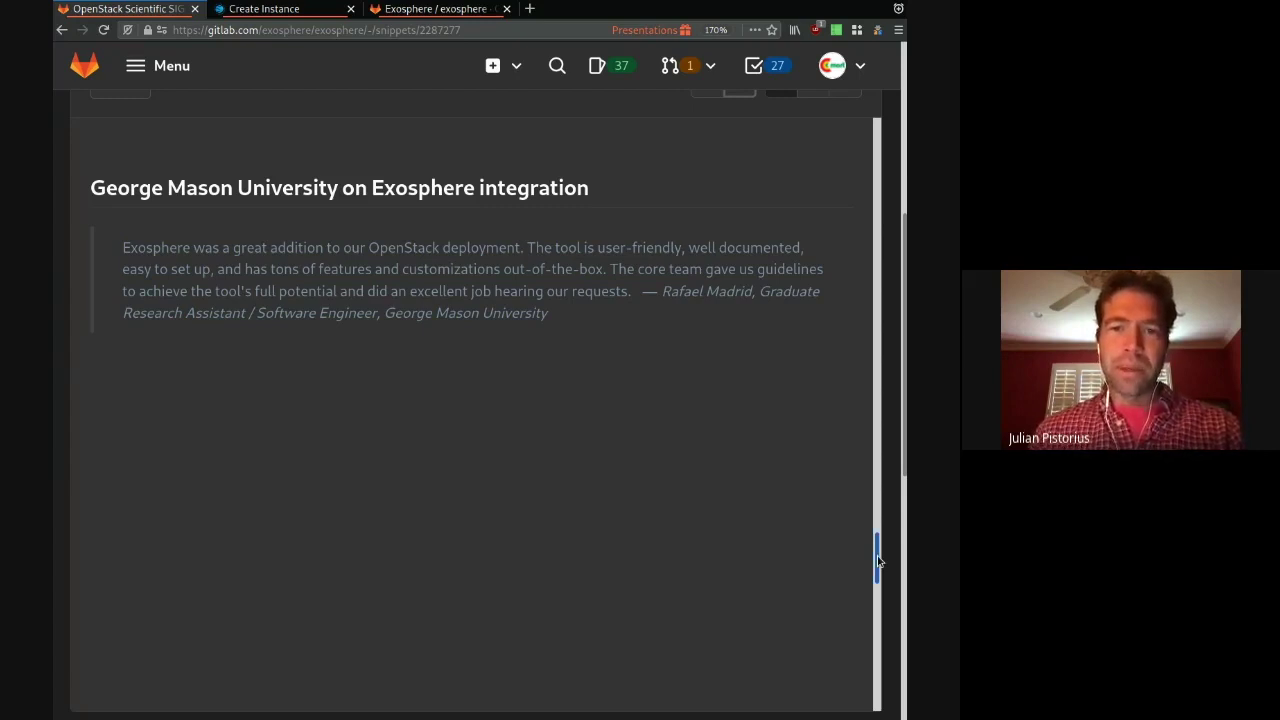
drag(878, 562, 878, 594)
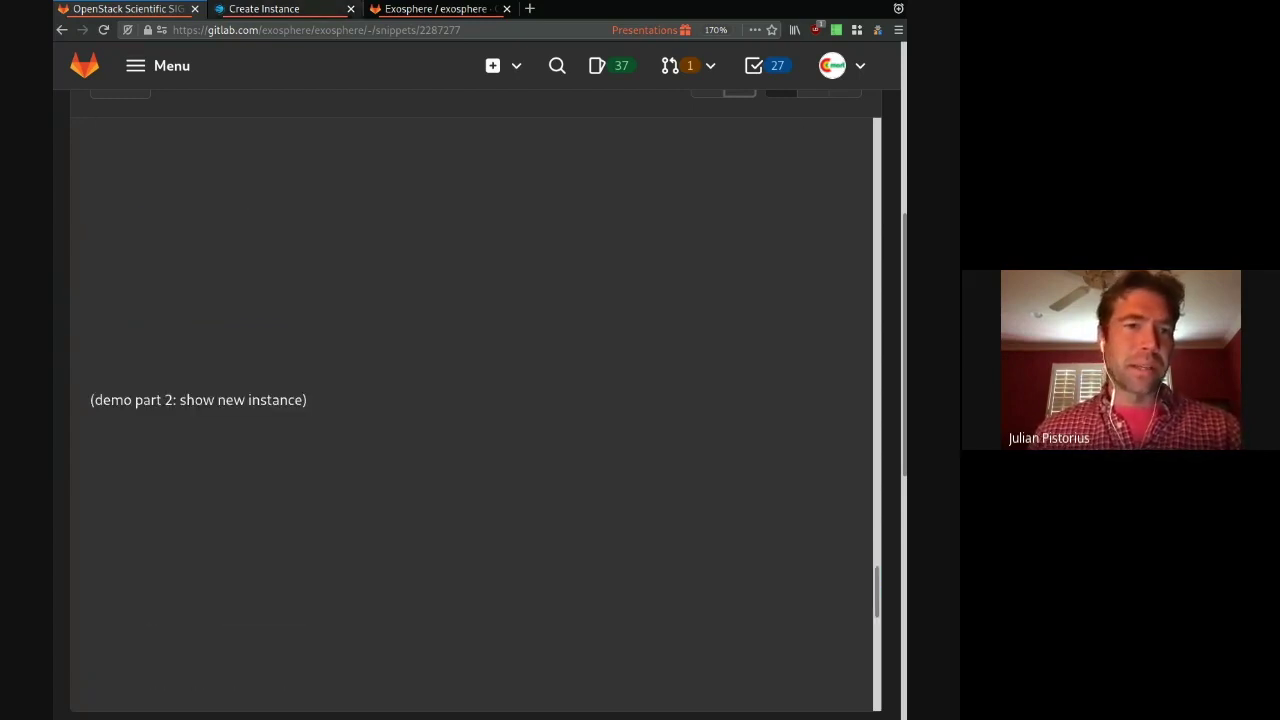
- Go back to Exosphere and open the Hello PTG 2 of 4 instance from the allocation's instance list
click(264, 9)
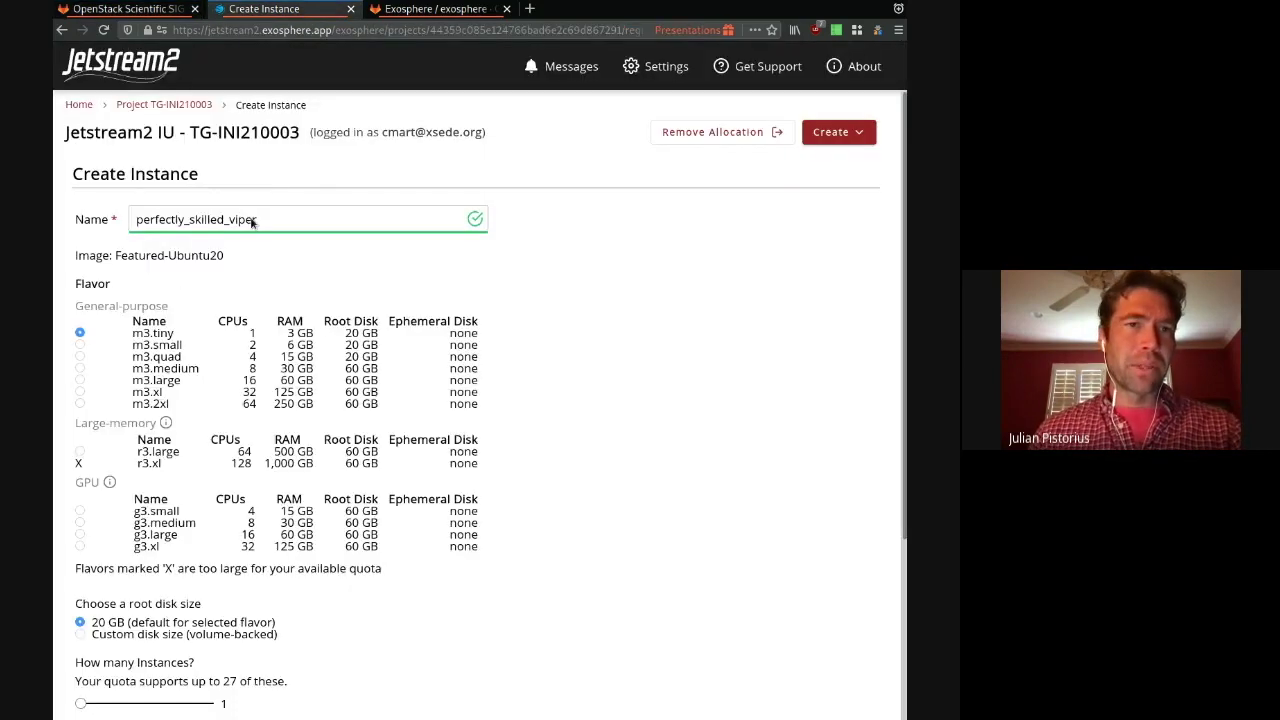
click(183, 106)
click(210, 316)
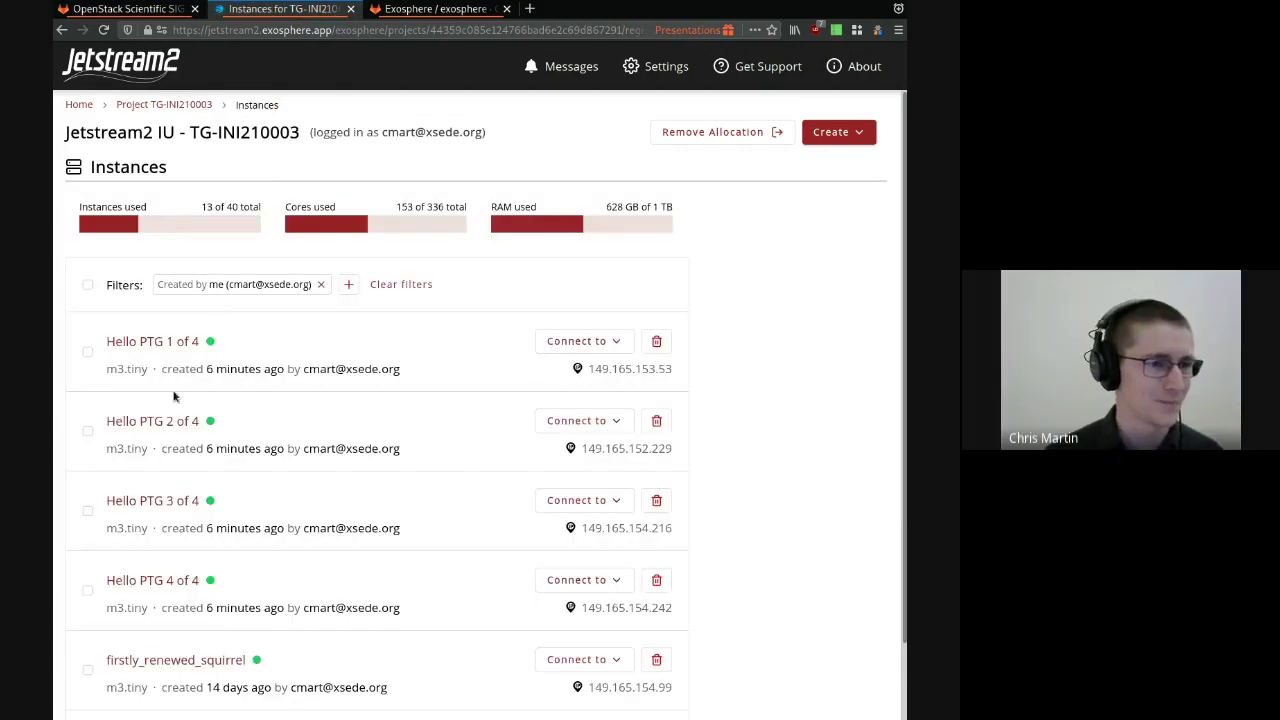
click(171, 421)
mouse_move(214, 226)
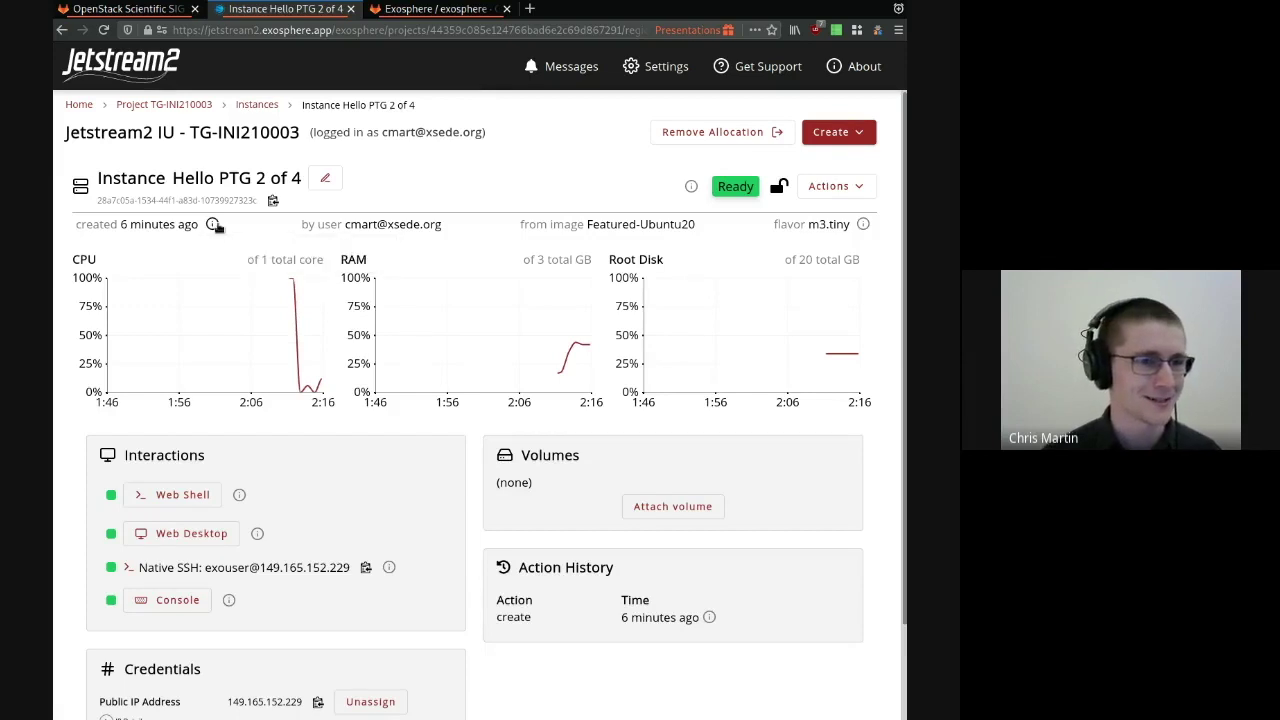
- Open the instance's web shell and run echo "hello"
click(177, 499)
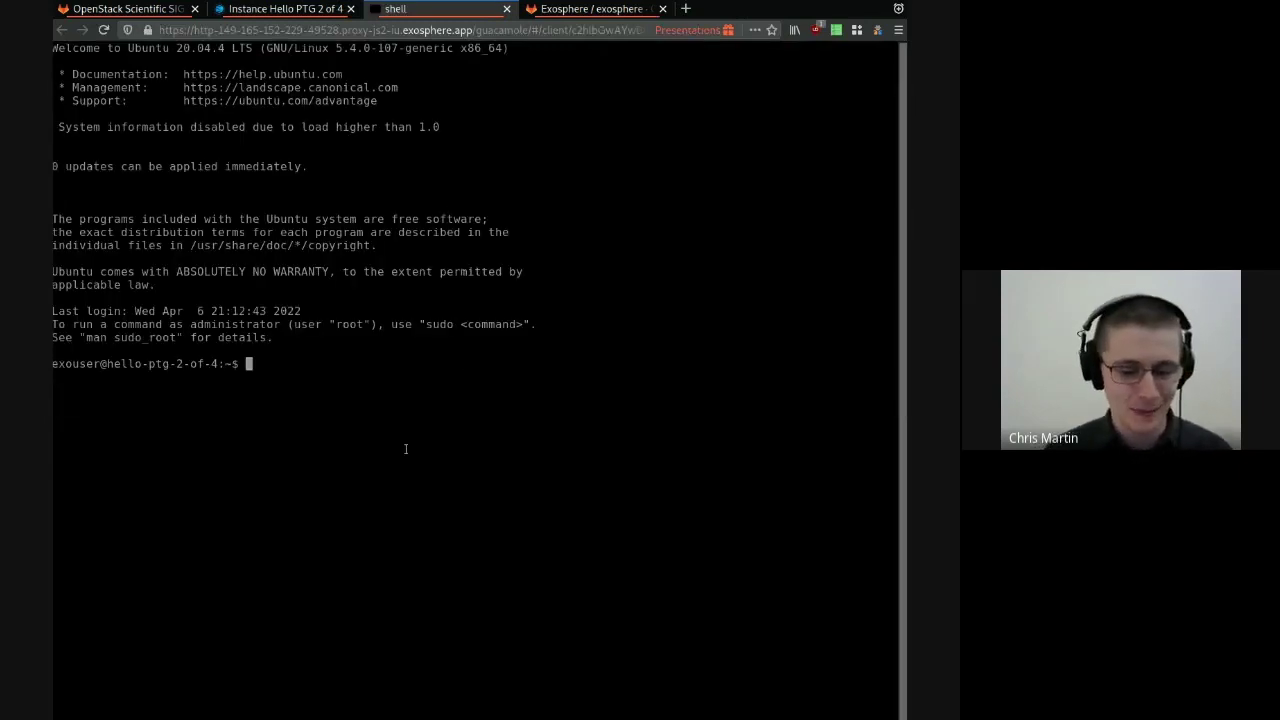
text(echo "hello")
key(Return)
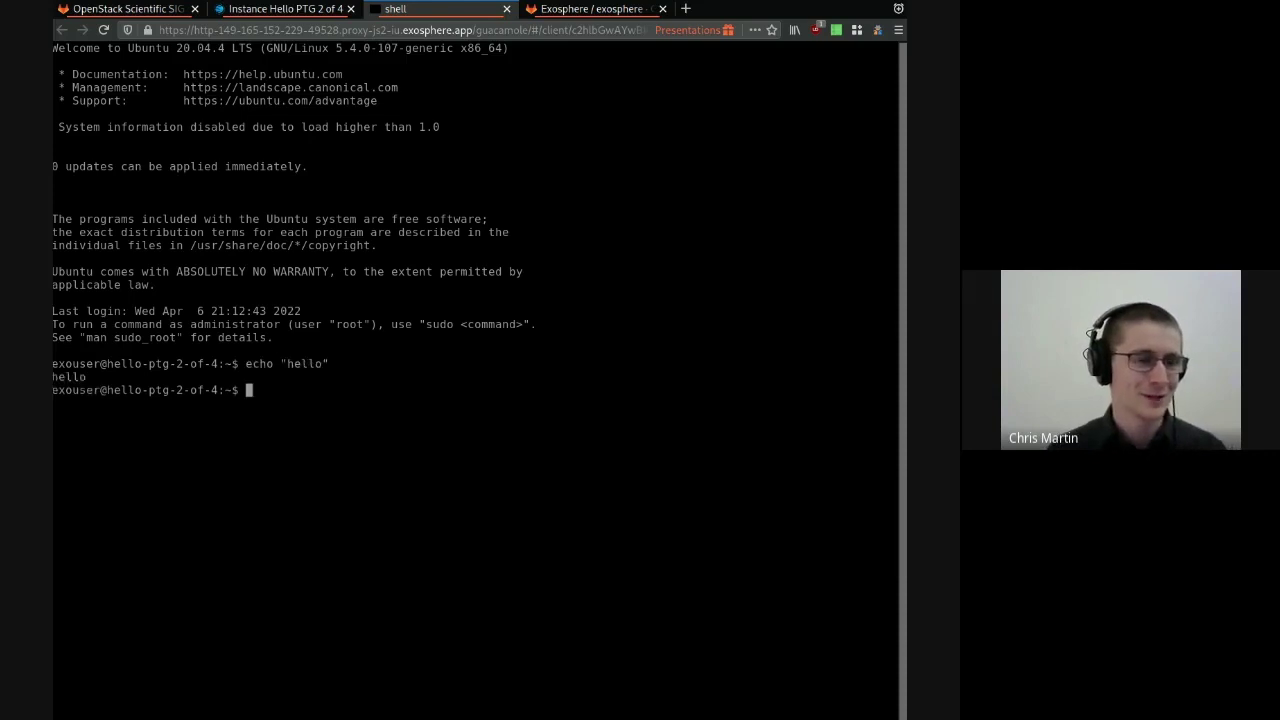
- Launch the web desktop of Hello PTG 2 of 4 and try out selecting across the Ubuntu desktop
click(275, 10)
click(167, 534)
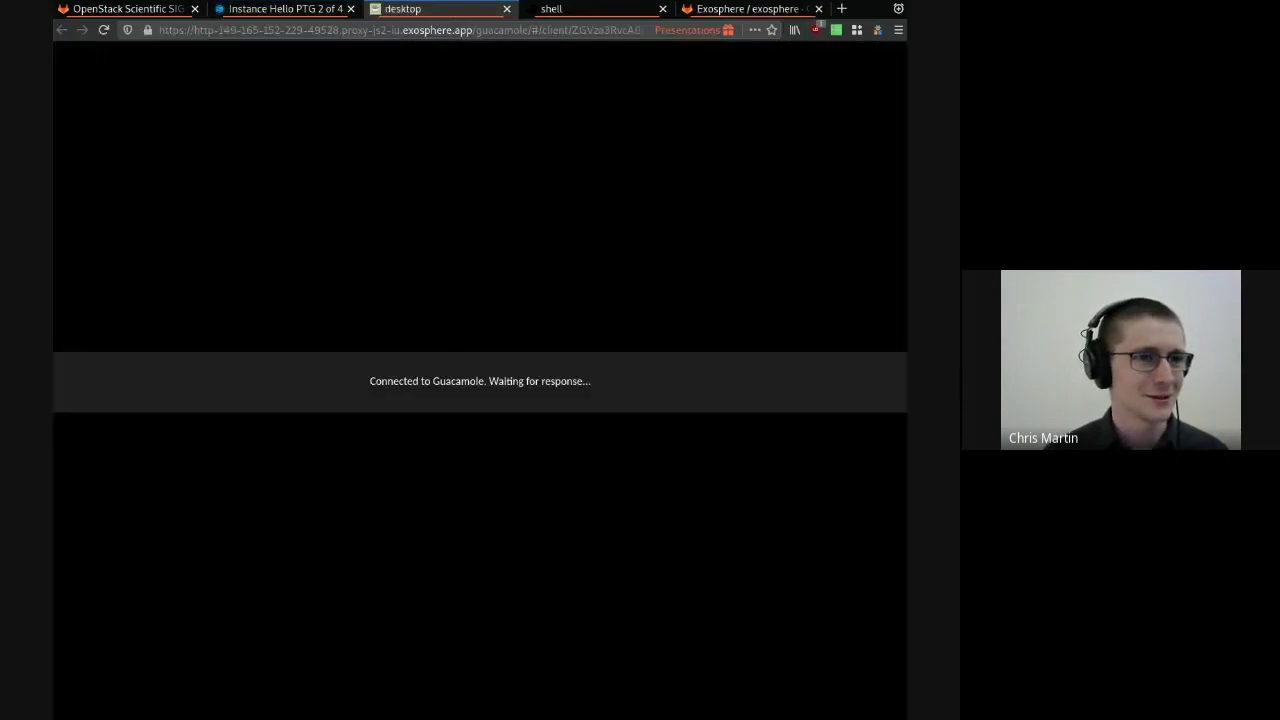
click(295, 10)
click(445, 10)
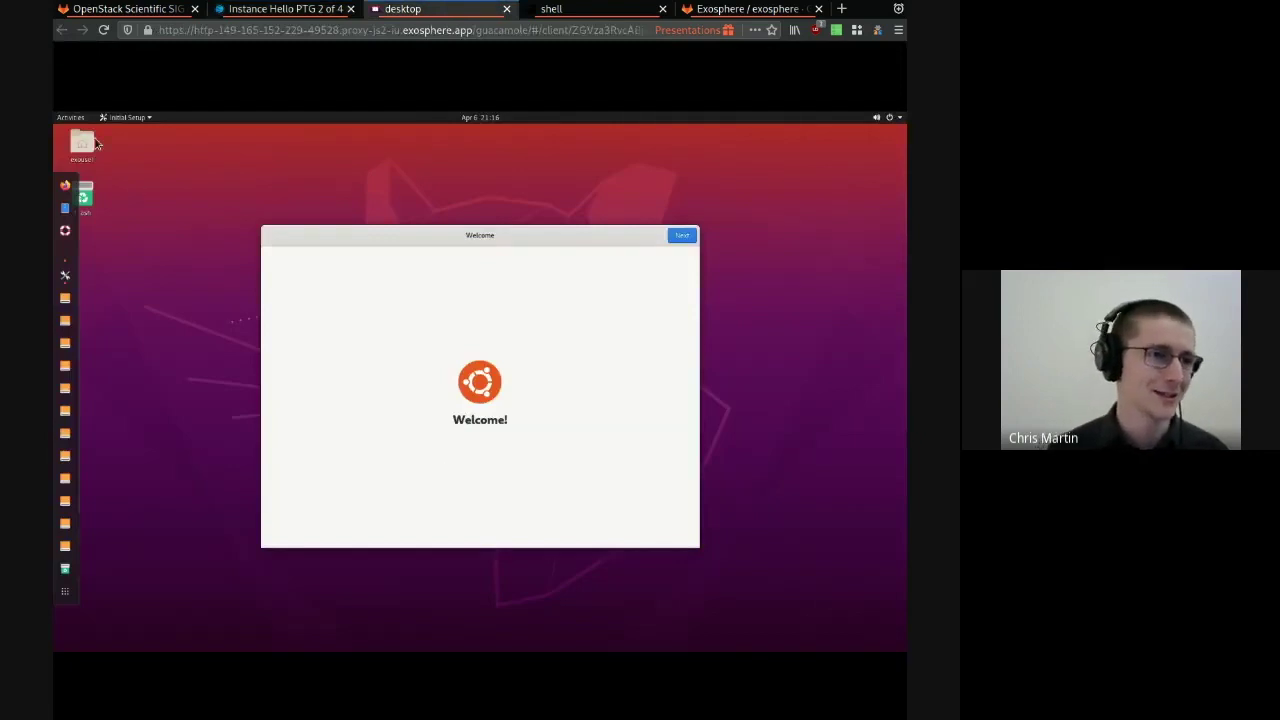
mouse_move(97, 145)
mouse_down()
mouse_move(320, 200)
mouse_move(558, 310)
mouse_move(555, 246)
mouse_up()
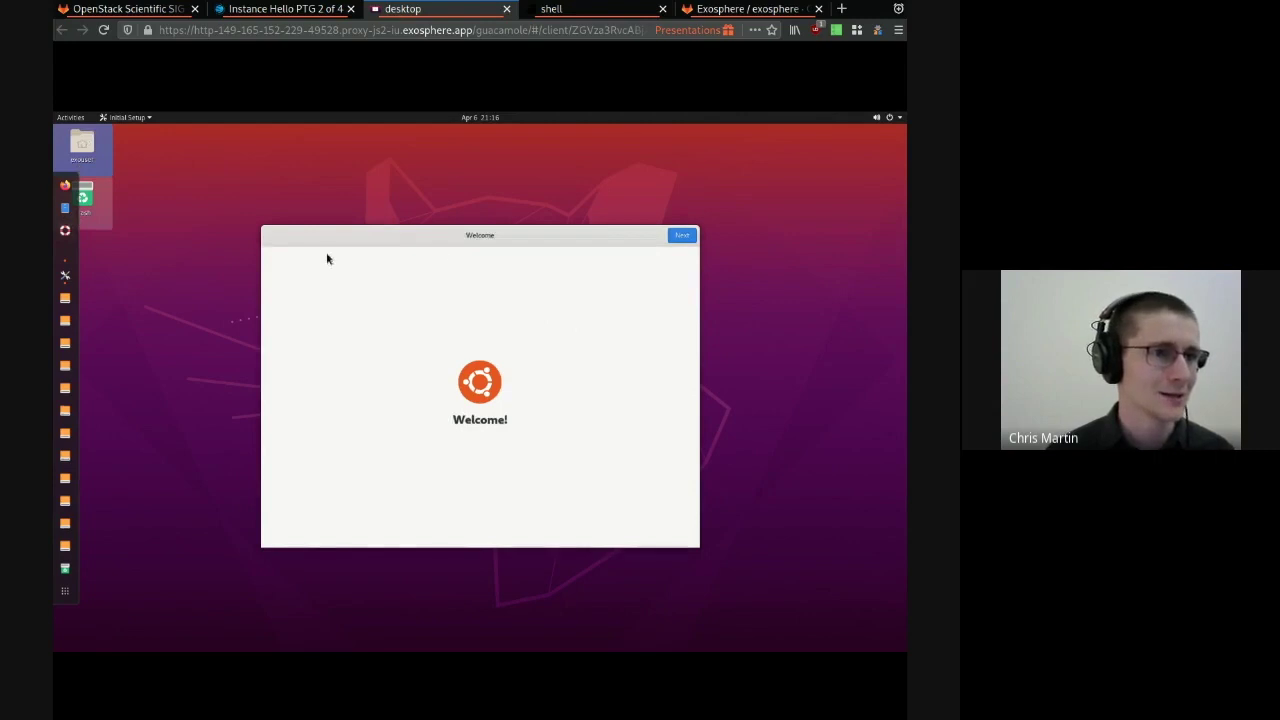
- Show the Guacamole side menu over the remote desktop, browse the instance's file system into the var folder, and close the menu
key(ctrl+alt+shift)
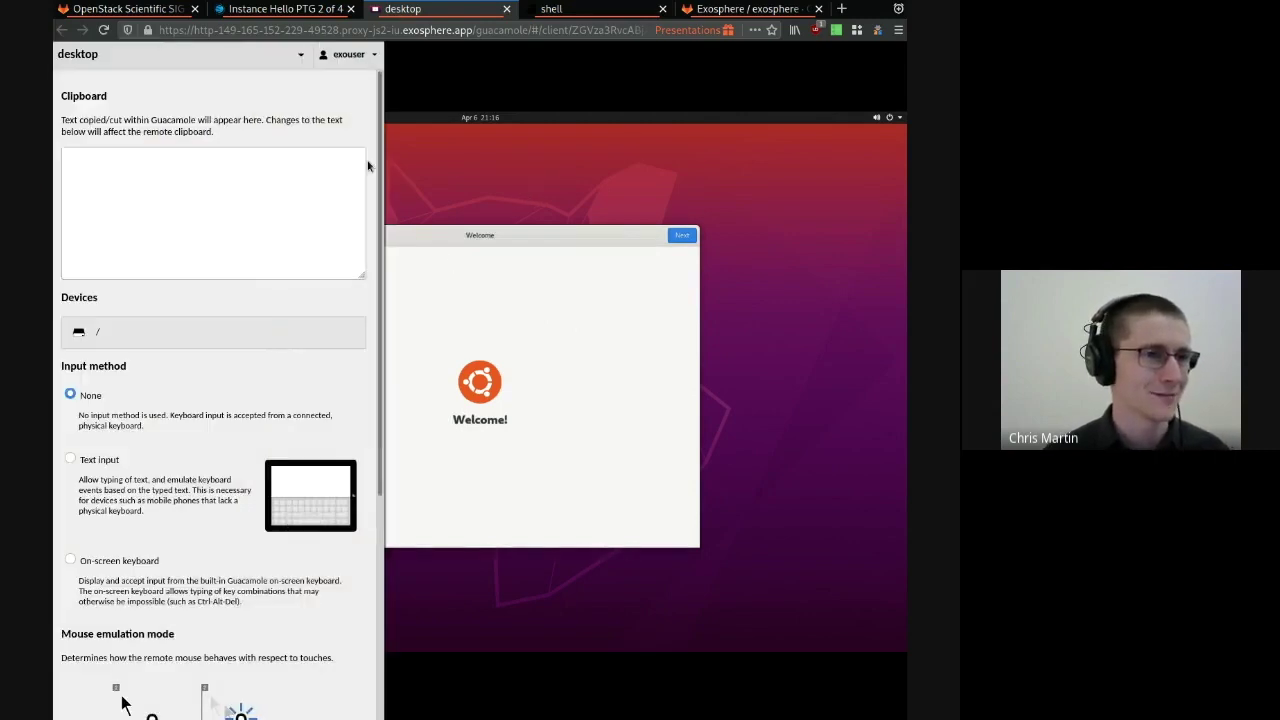
click(222, 342)
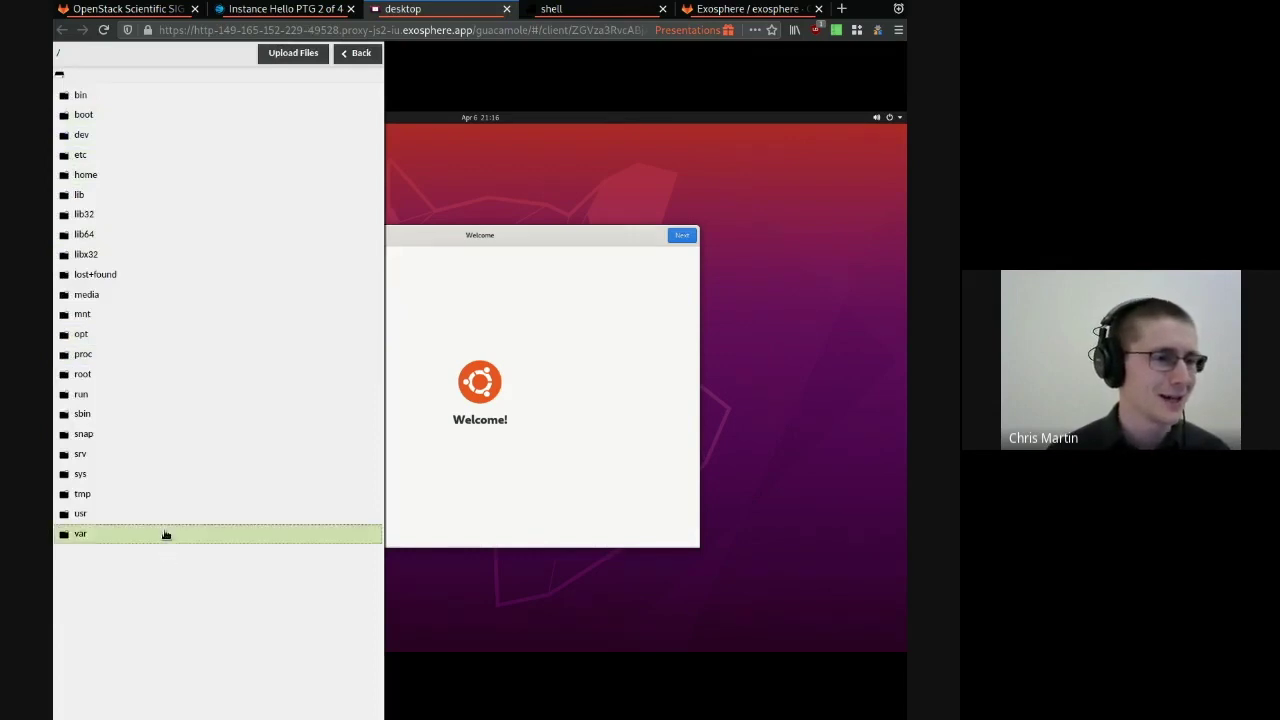
click(126, 532)
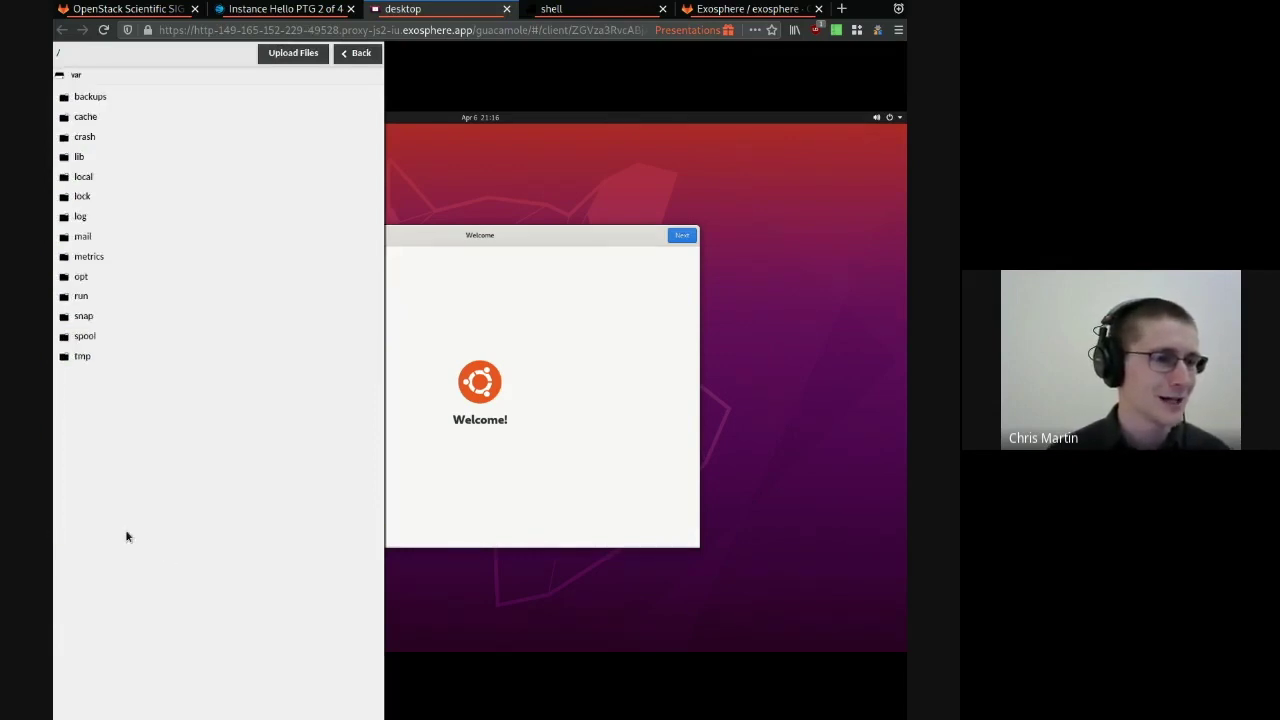
key(ctrl+alt+shift)
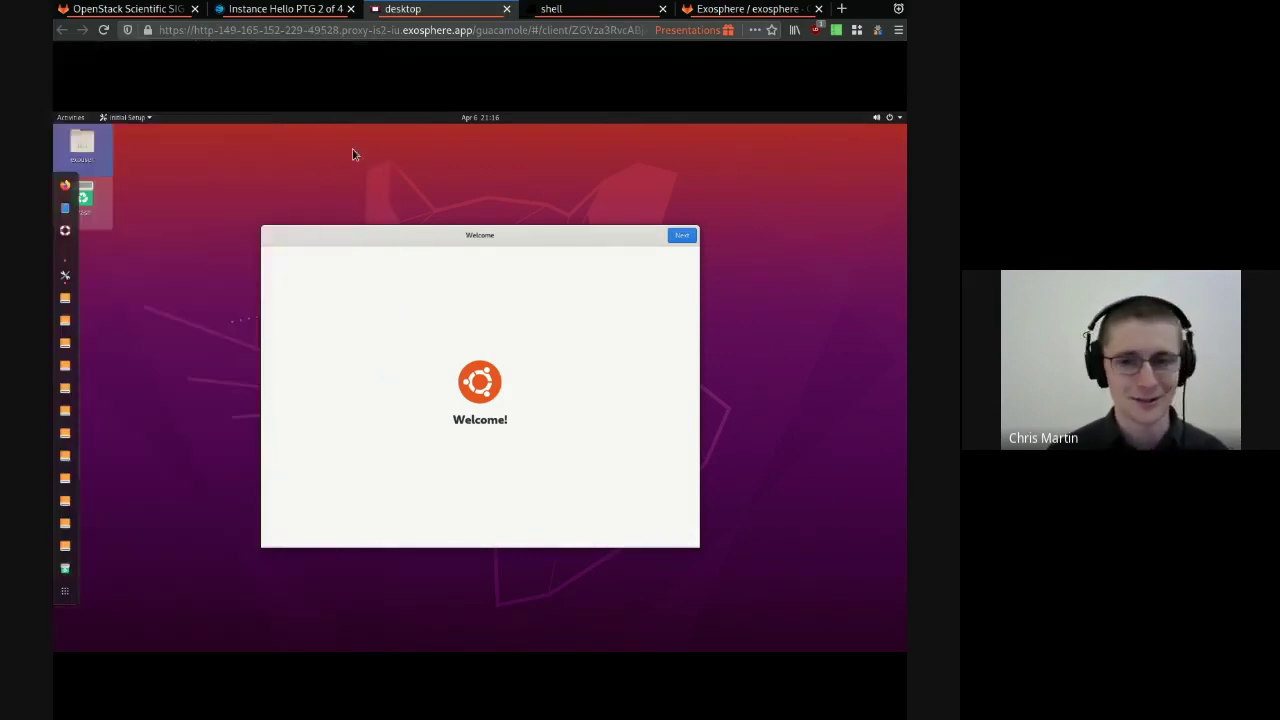
- Review the Hello PTG 2 of 4 details page down to its credentials and return to the instance list
click(284, 8)
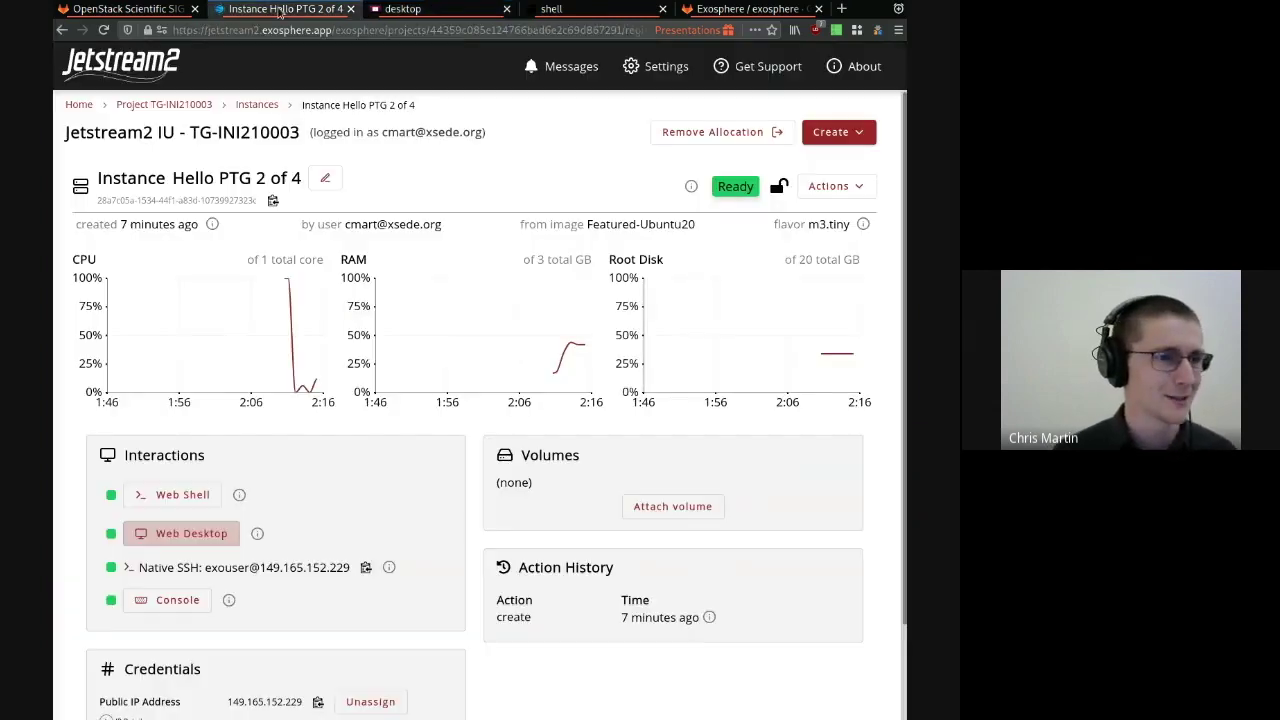
scroll(286, 420, down, 2)
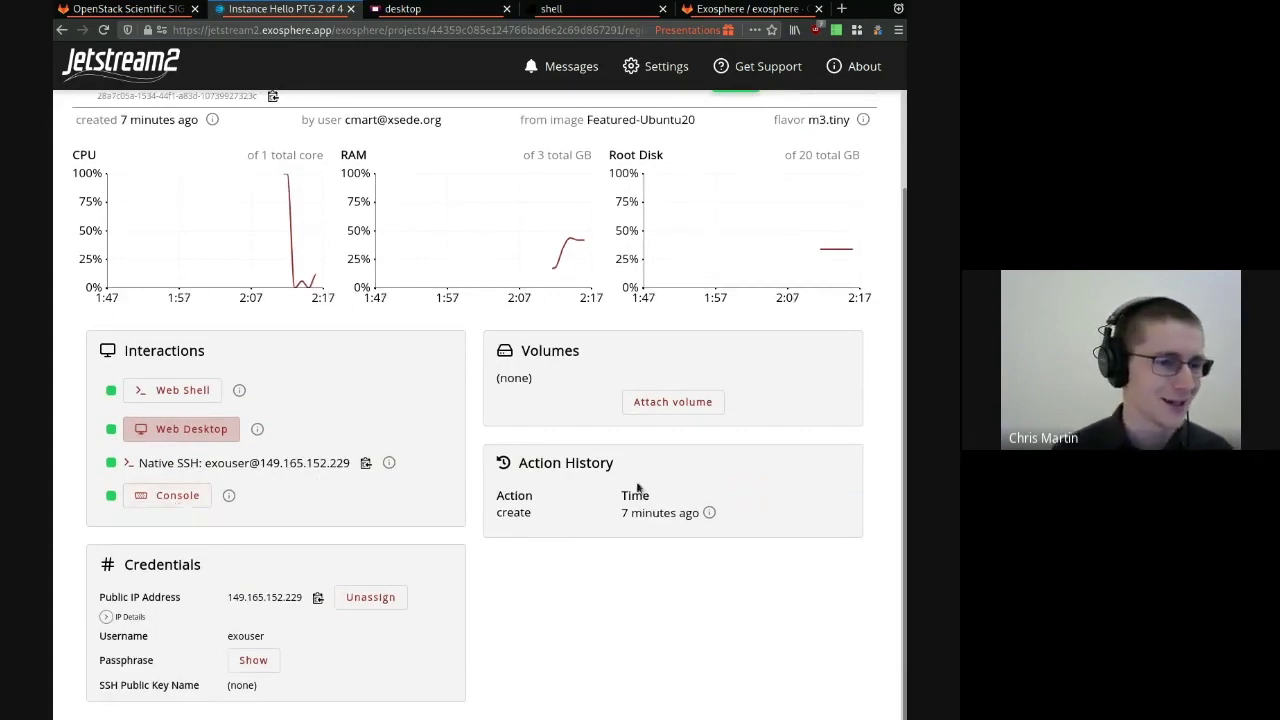
scroll(603, 563, up, 2)
scroll(603, 563, up, 3)
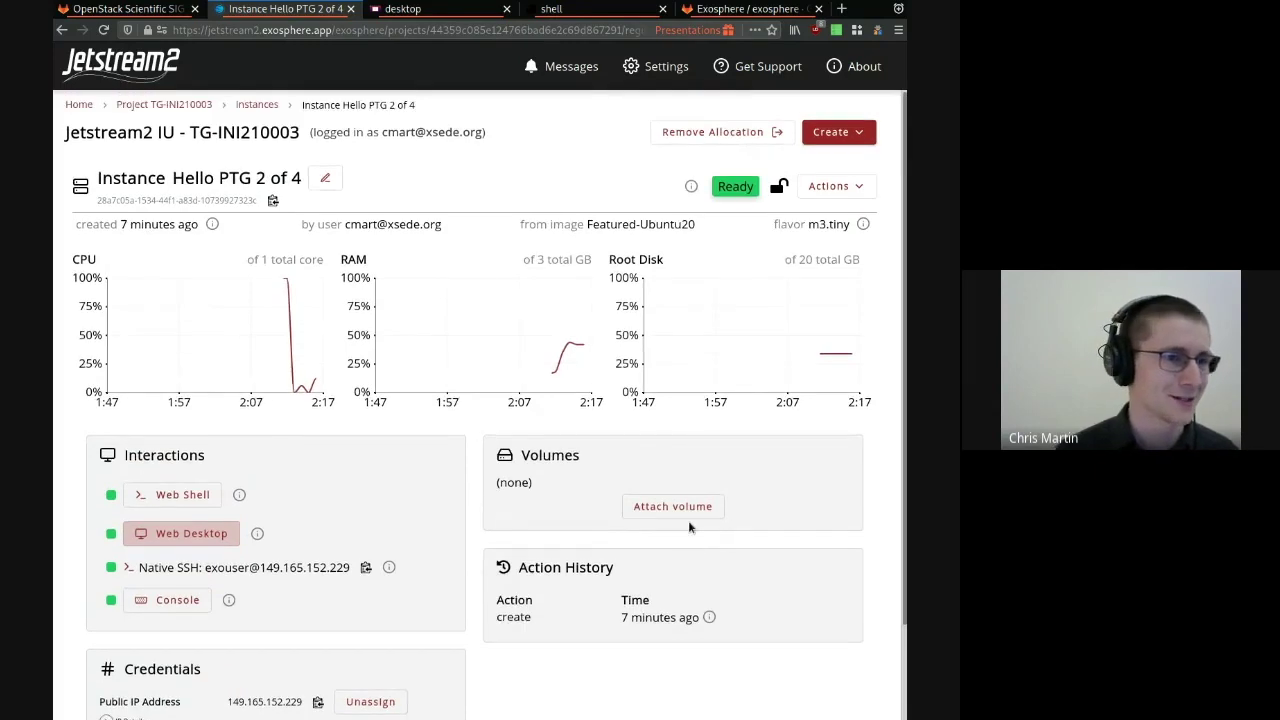
click(257, 105)
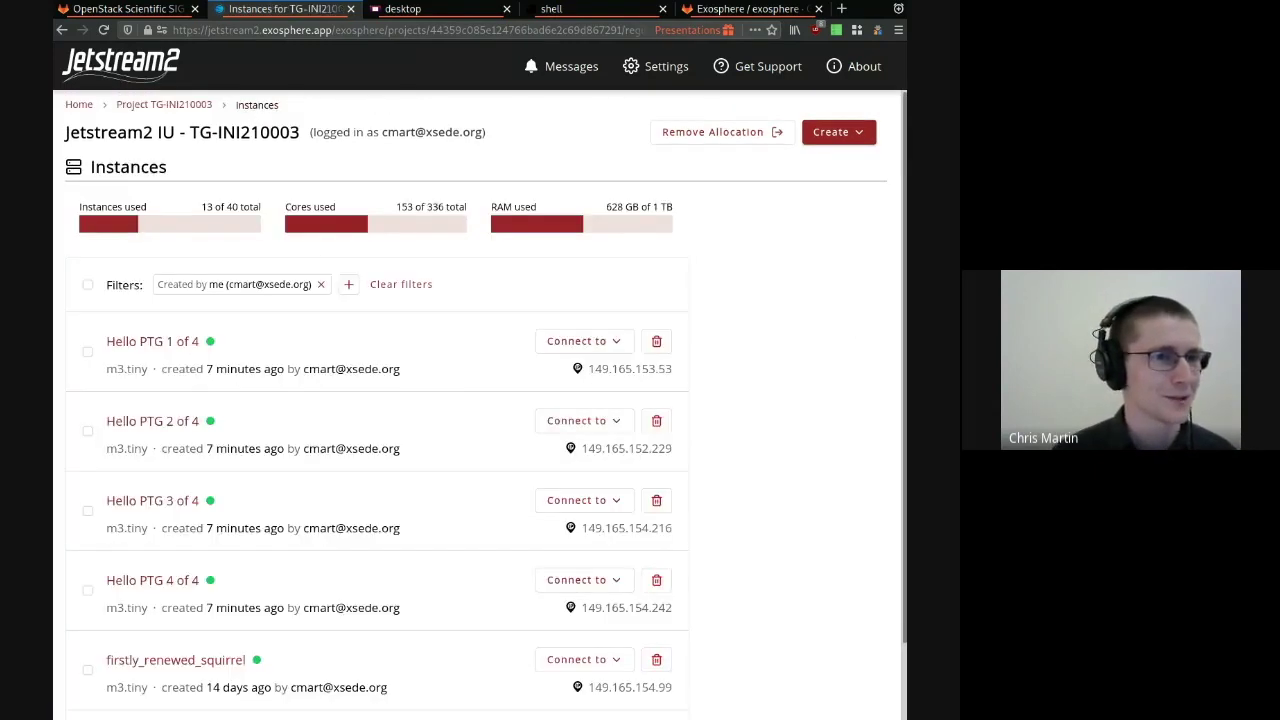
- Return to the presentation notes and advance from demo part 2 to "Call to Action"
click(147, 10)
scroll(358, 449, down, 6)
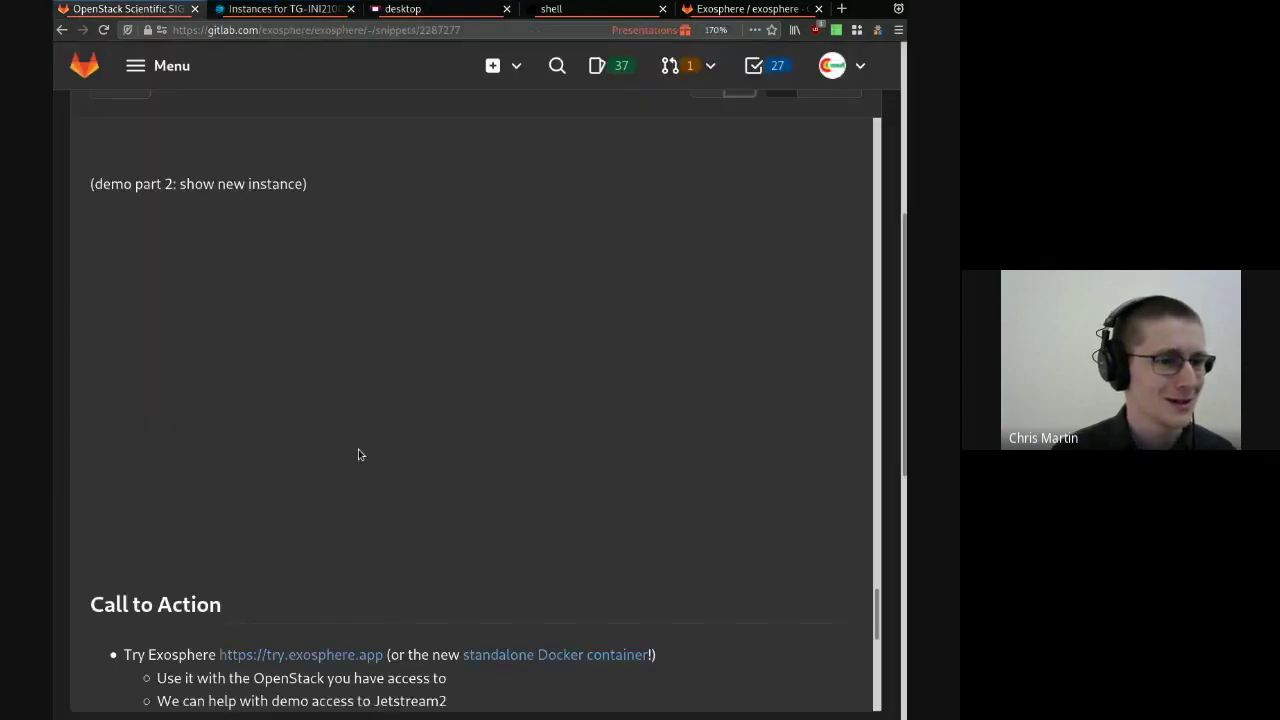